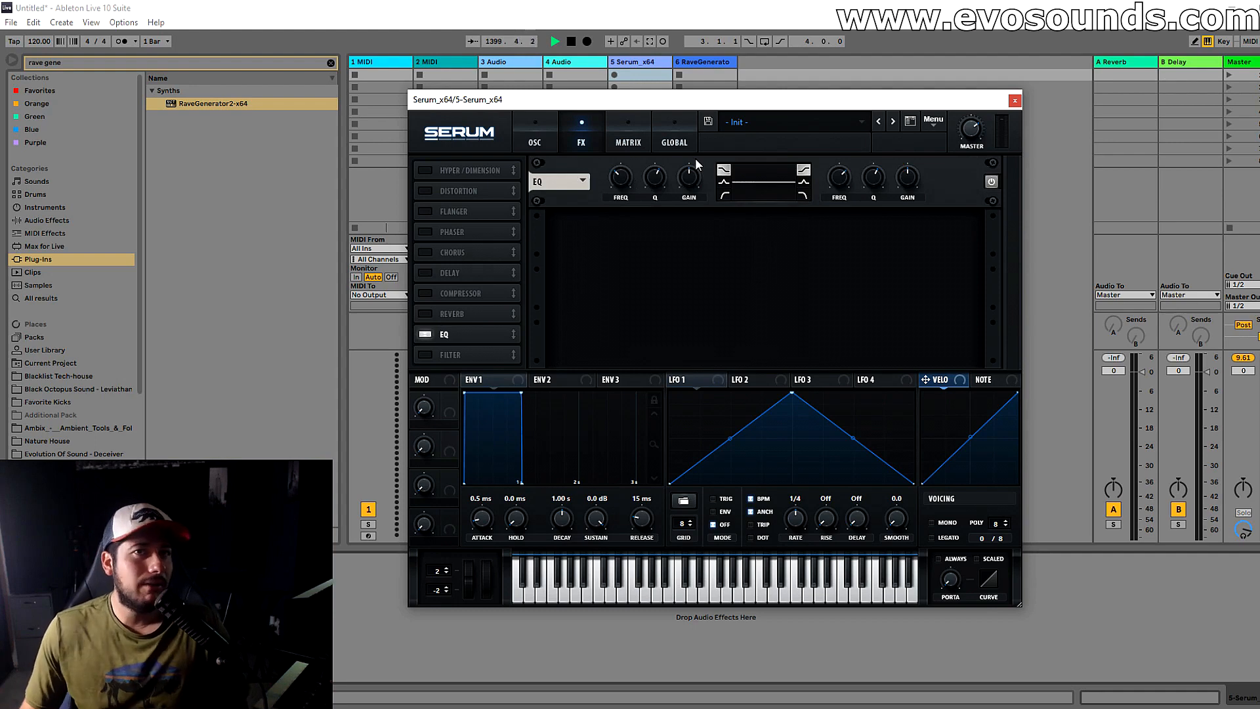
# Switch the oscillator filter to the Multi type BN 12, raise its second frequency and modulate its cutoff with LFO 1.
pyautogui.click(540, 130)
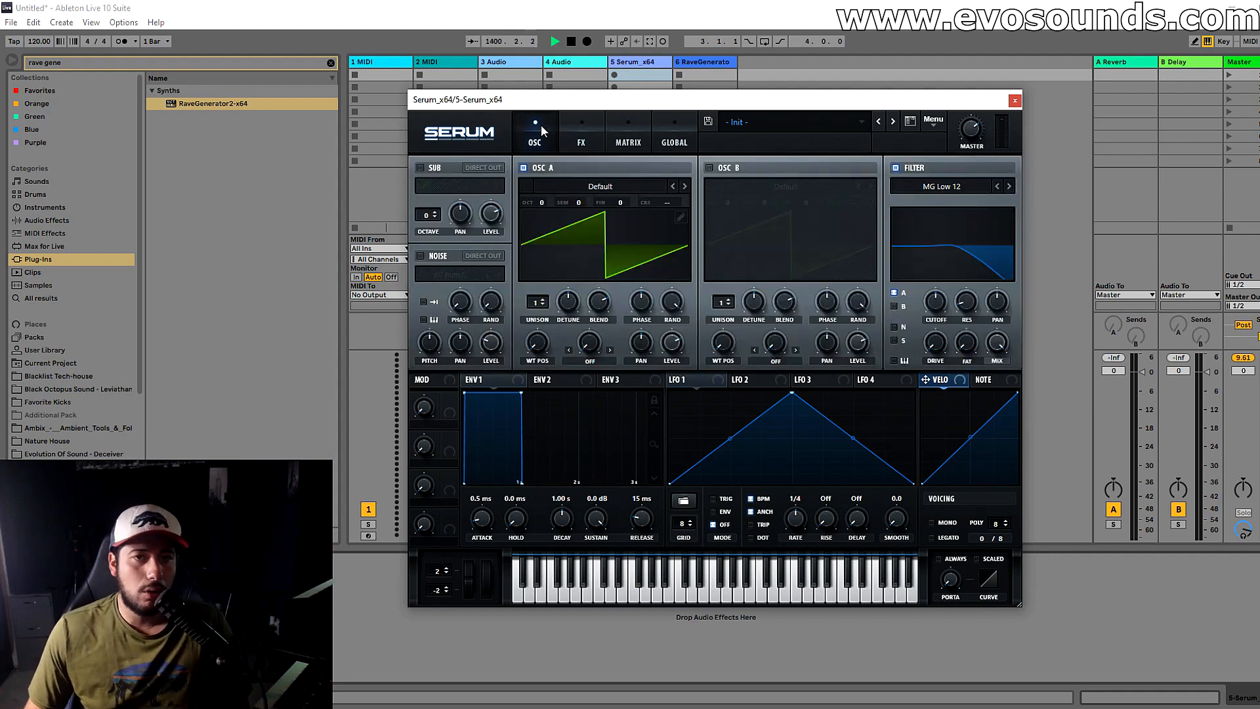
pyautogui.click(935, 187)
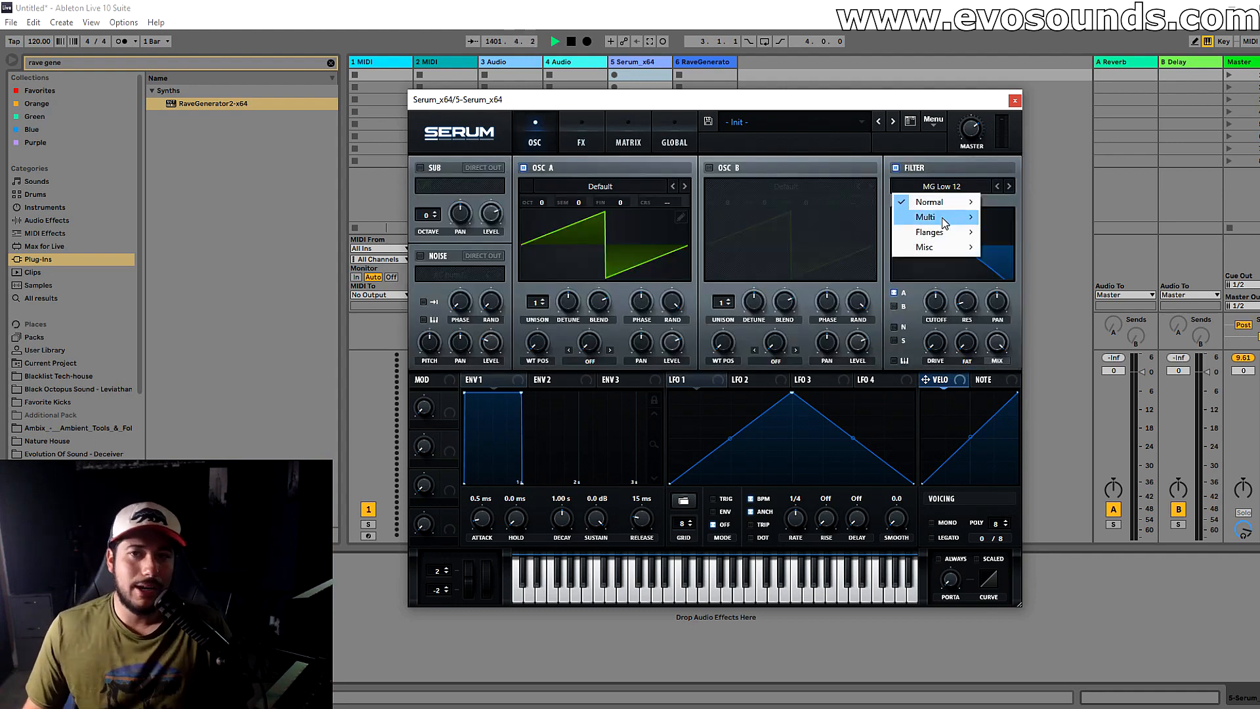
pyautogui.moveTo(942, 218)
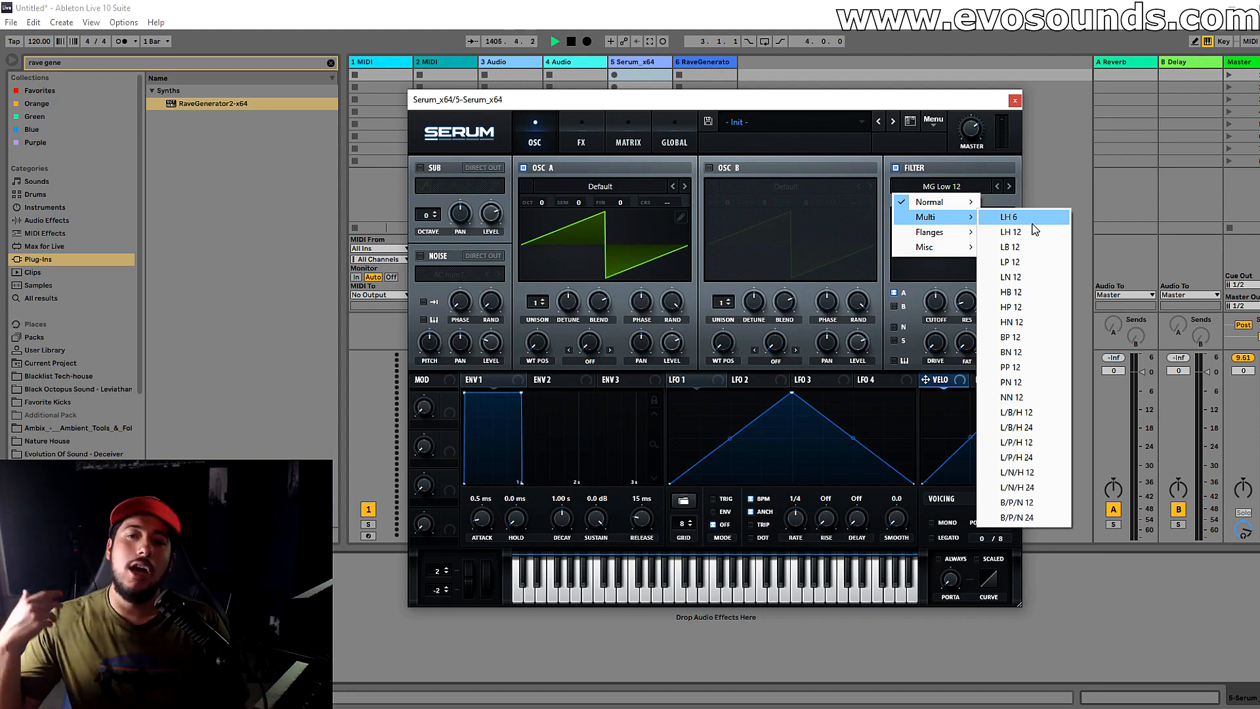
pyautogui.click(1013, 356)
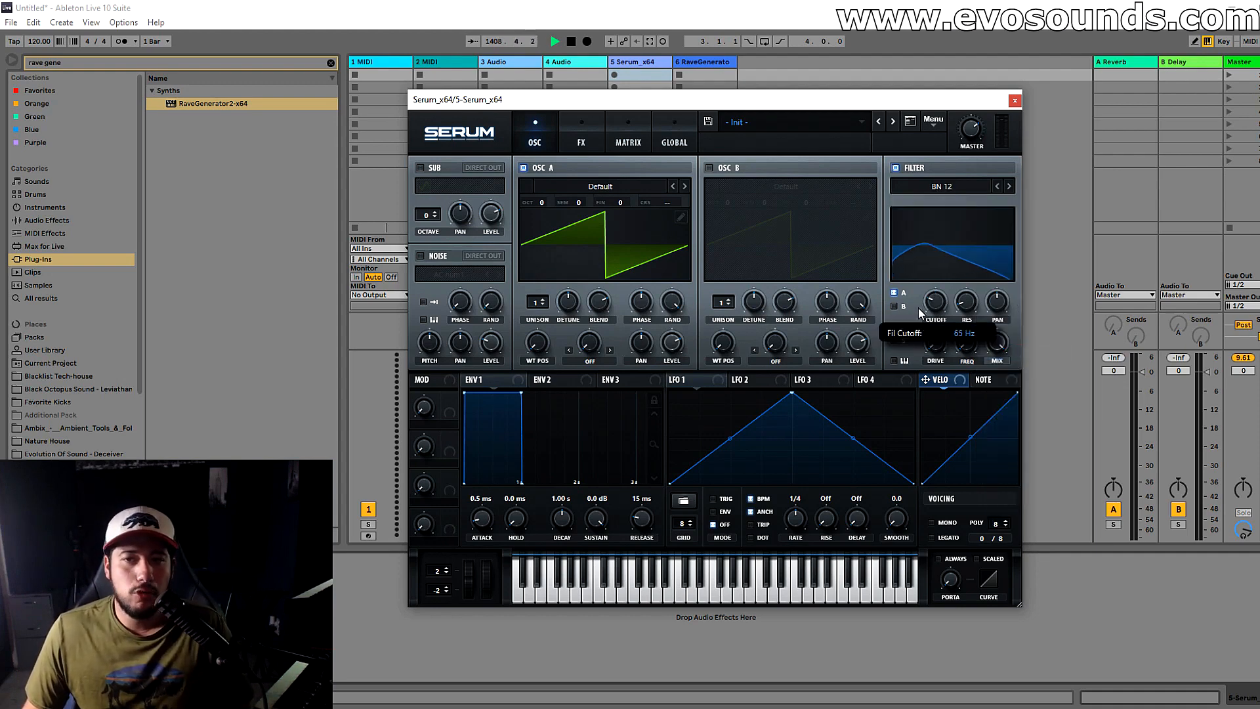
pyautogui.moveTo(964, 342); pyautogui.dragTo(971, 248)
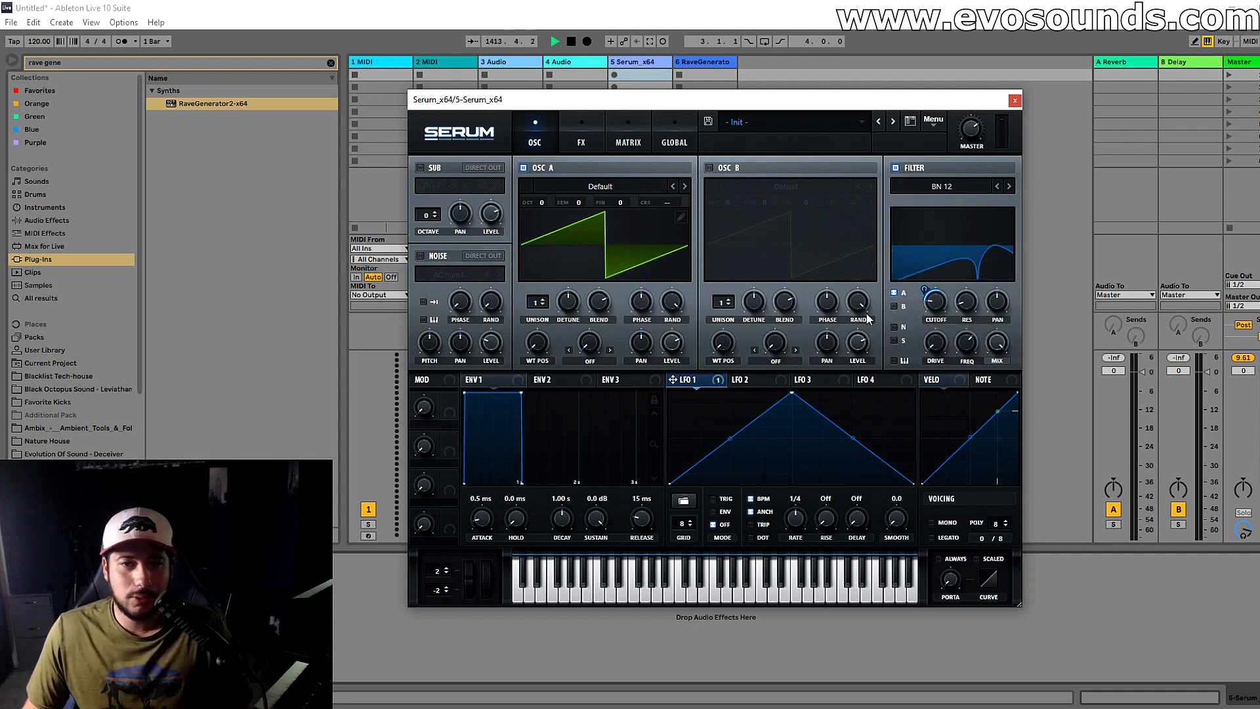
# Modulate oscillator A's level with LFO 1 and reshape the LFO in envelope mode with an earlier peak, comparing with the filter bypassed.
pyautogui.moveTo(676, 353); pyautogui.dragTo(673, 344)
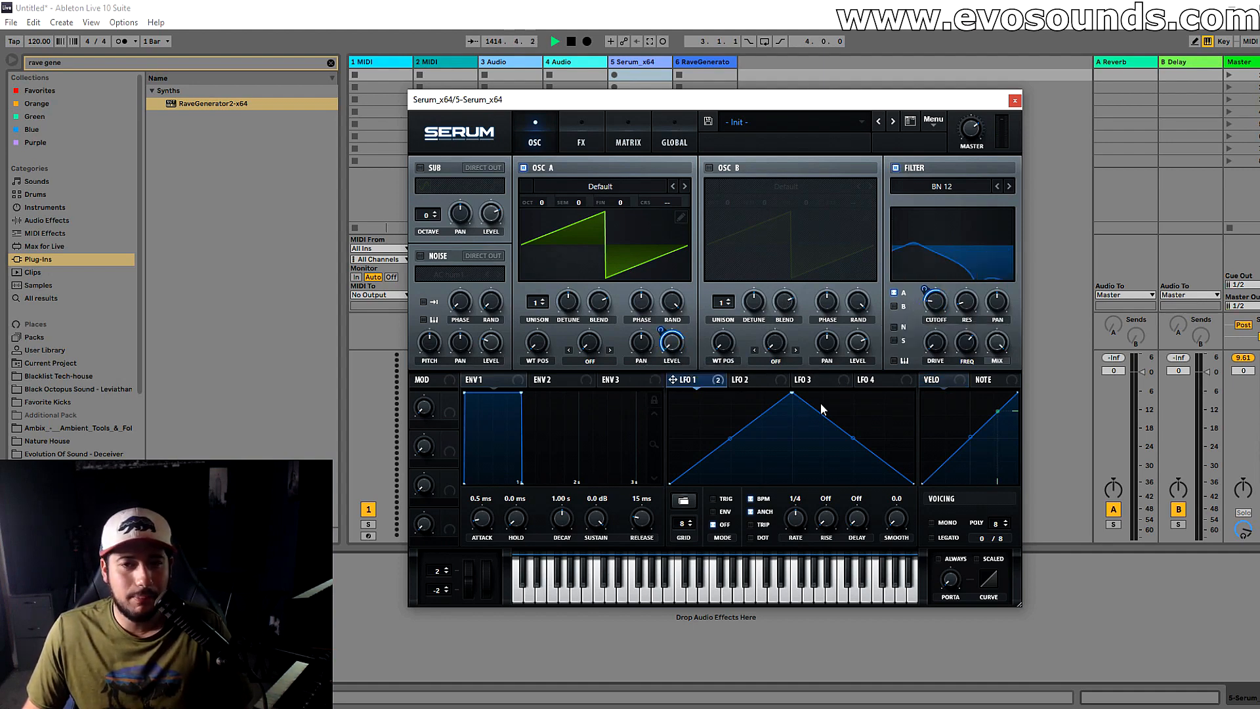
pyautogui.moveTo(794, 395); pyautogui.dragTo(735, 383)
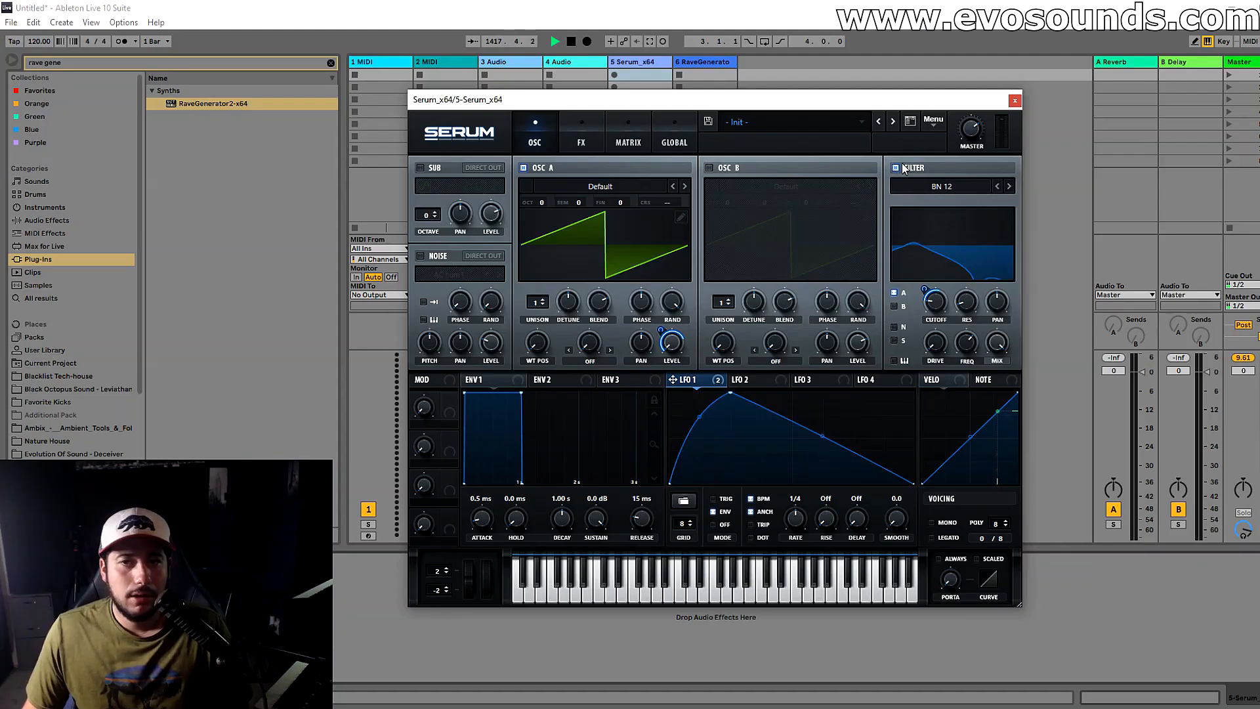
pyautogui.click(796, 90)
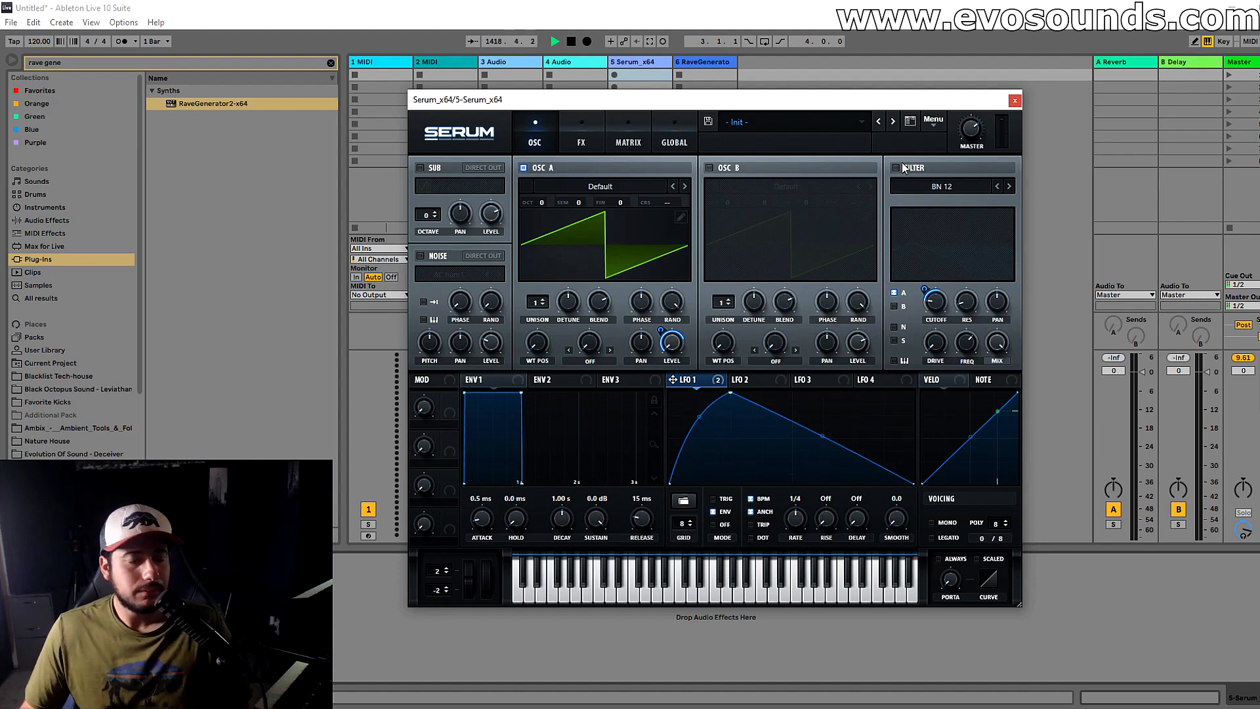
pyautogui.click(899, 168)
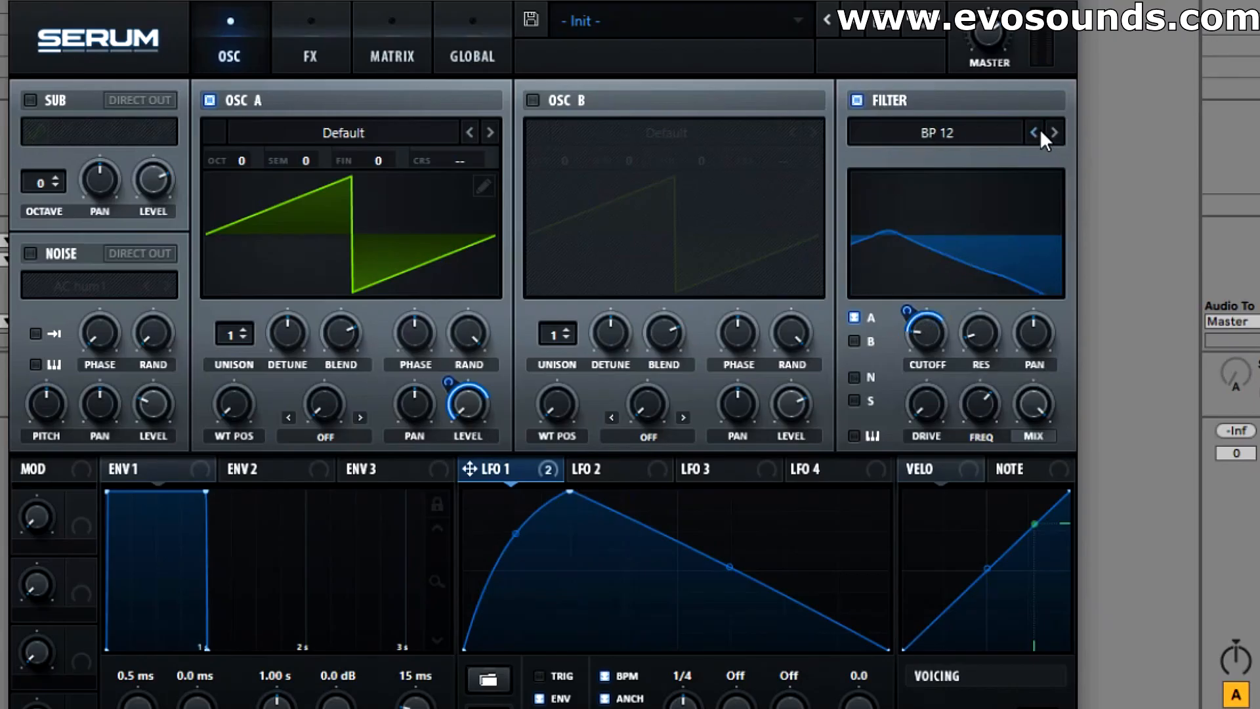
# Try the HN 12 filter type and reduce LFO 1's modulation of the filter cutoff to about 15.
pyautogui.click(1042, 133)
pyautogui.moveTo(890, 361); pyautogui.dragTo(886, 345)
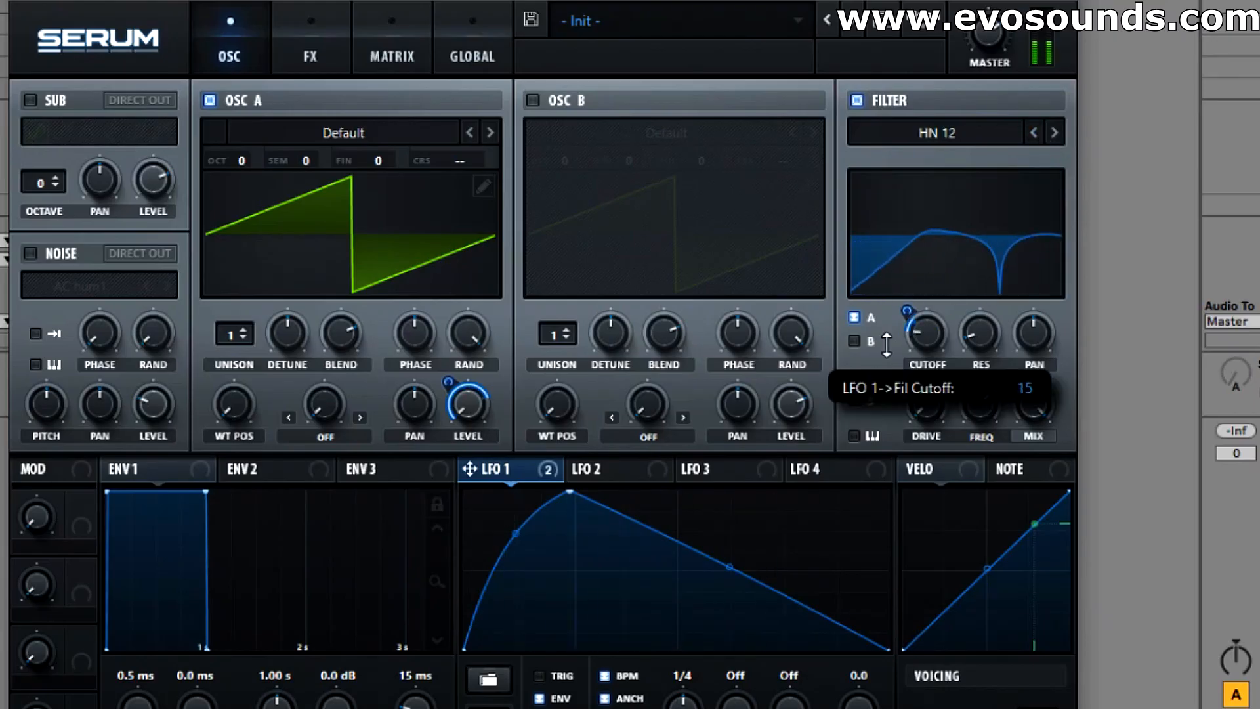
pyautogui.moveTo(1003, 269); pyautogui.dragTo(1009, 252)
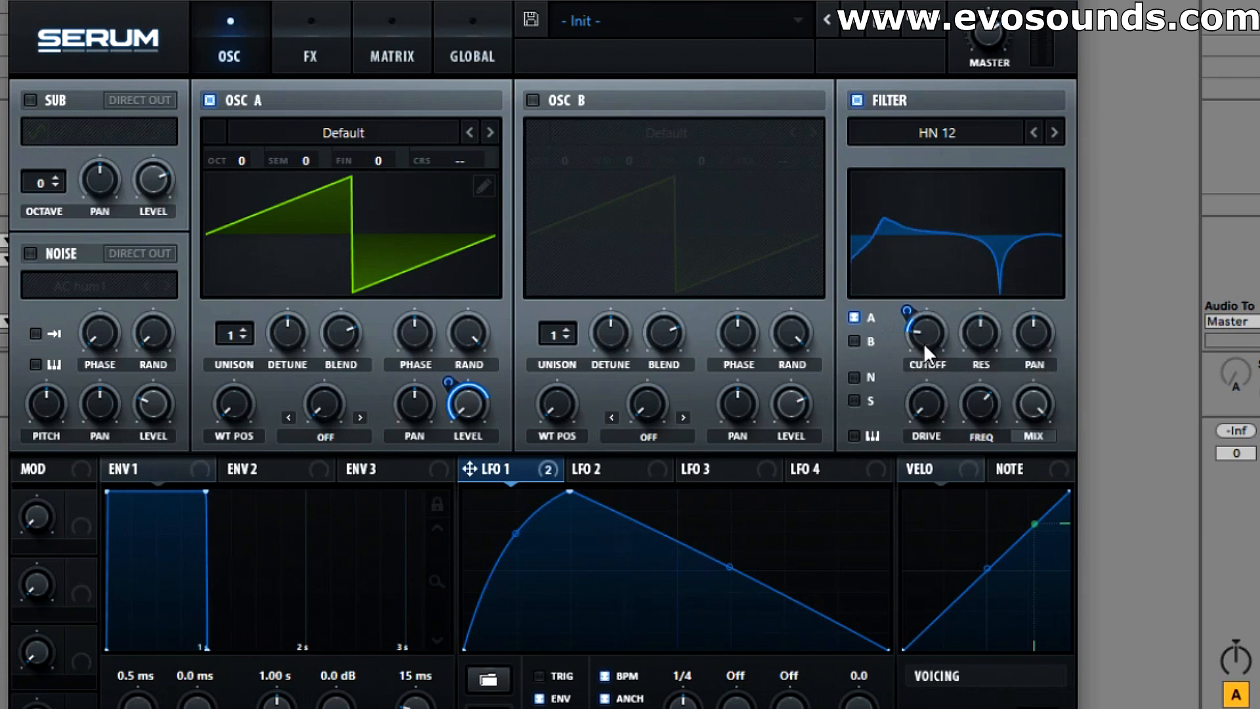
# Modulate the filter's second frequency with LFO 1, change the filter type to HP 12 and raise the frequency.
pyautogui.moveTo(966, 397); pyautogui.dragTo(977, 406)
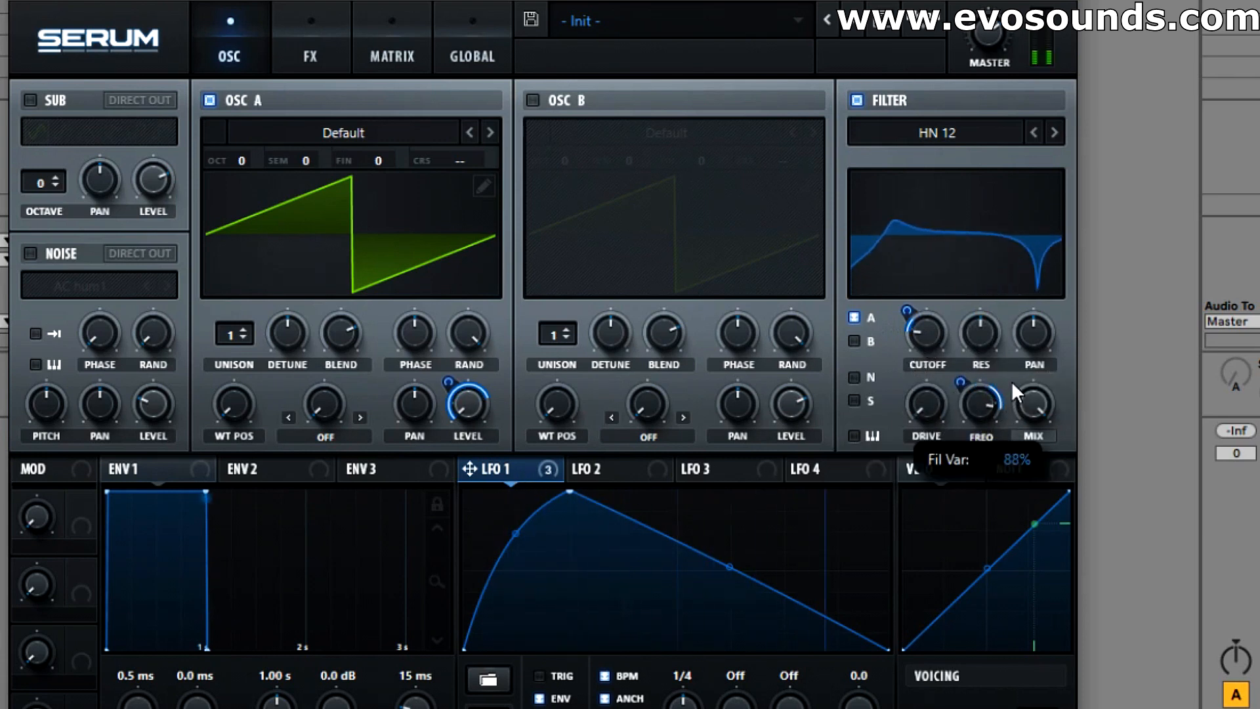
pyautogui.click(1033, 133)
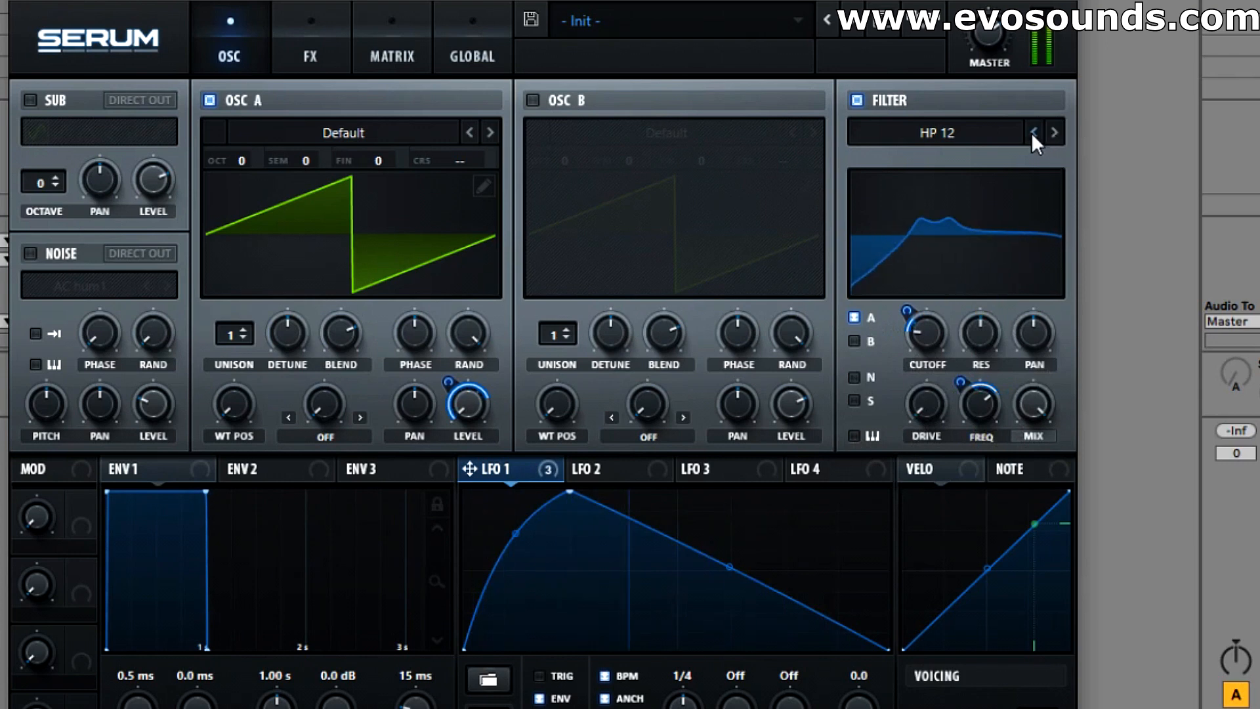
pyautogui.moveTo(980, 412); pyautogui.dragTo(979, 344)
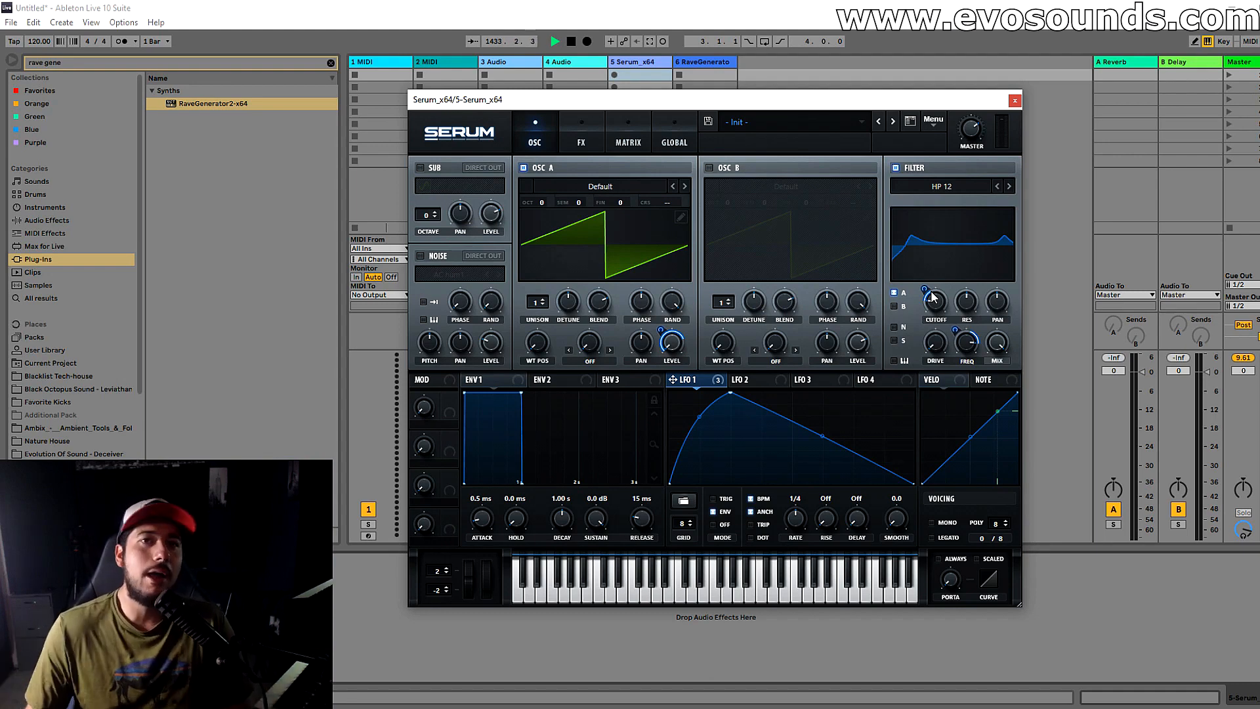
# Enable the Tube distortion effect and raise its drive to about 93%.
pyautogui.click(580, 142)
pyautogui.click(427, 190)
pyautogui.moveTo(860, 176); pyautogui.dragTo(891, 113)
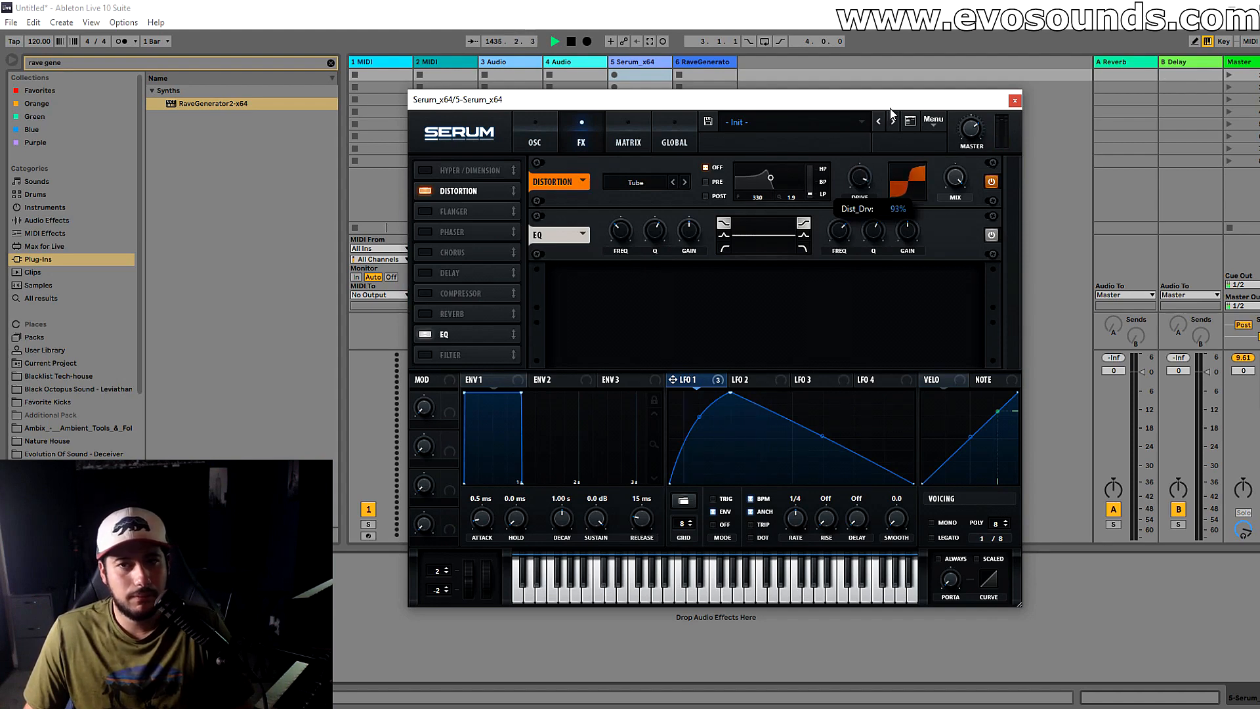
# Add the Filter effect with the MG Low 6 type and modulate its cutoff with LFO 1.
pyautogui.click(463, 354)
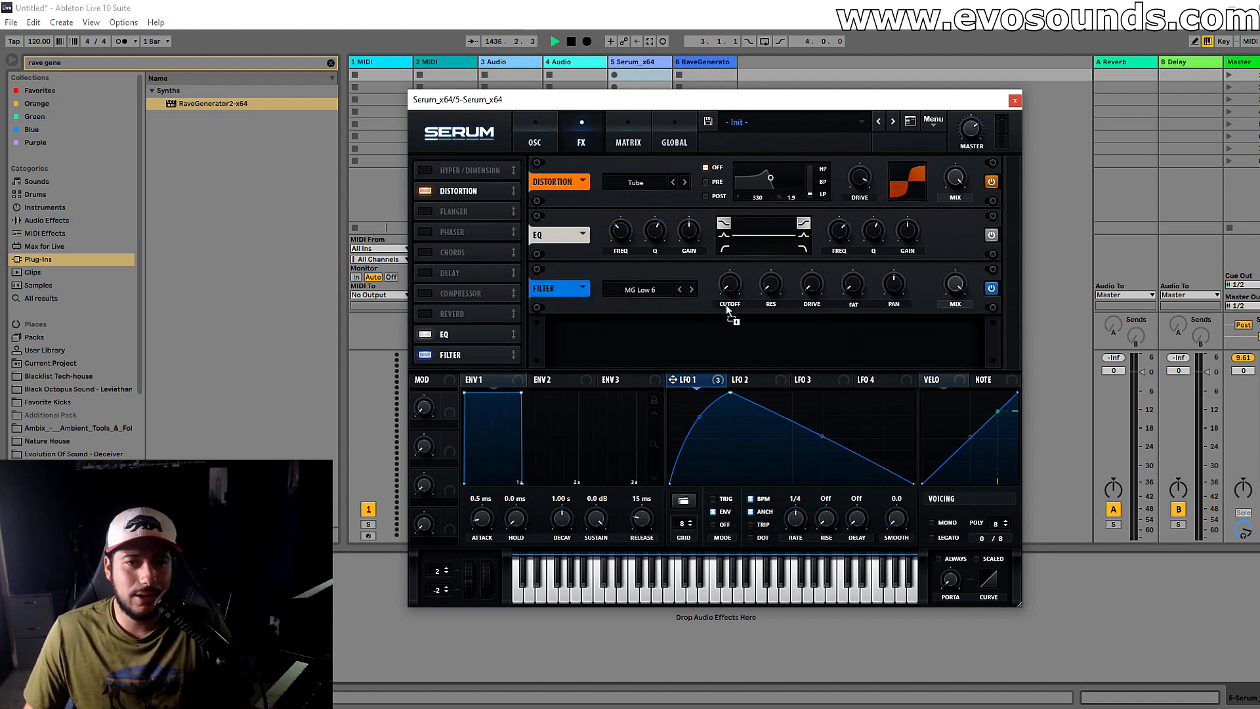
pyautogui.click(692, 290)
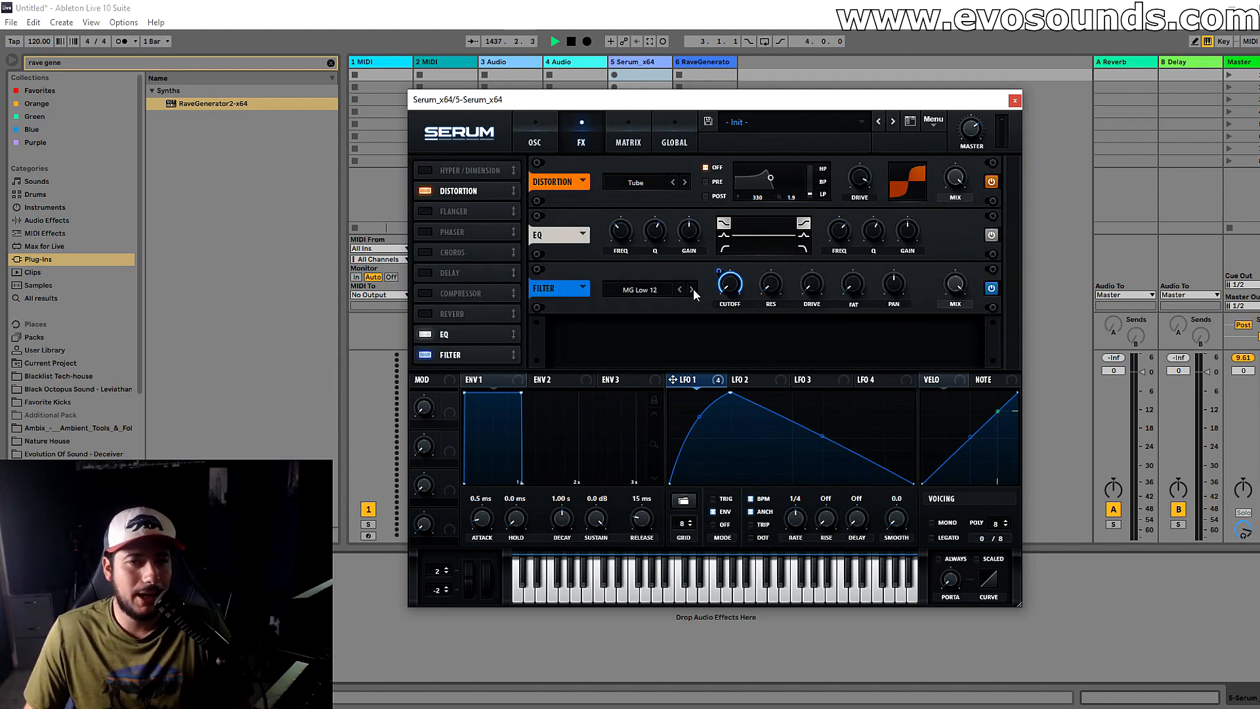
pyautogui.click(680, 289)
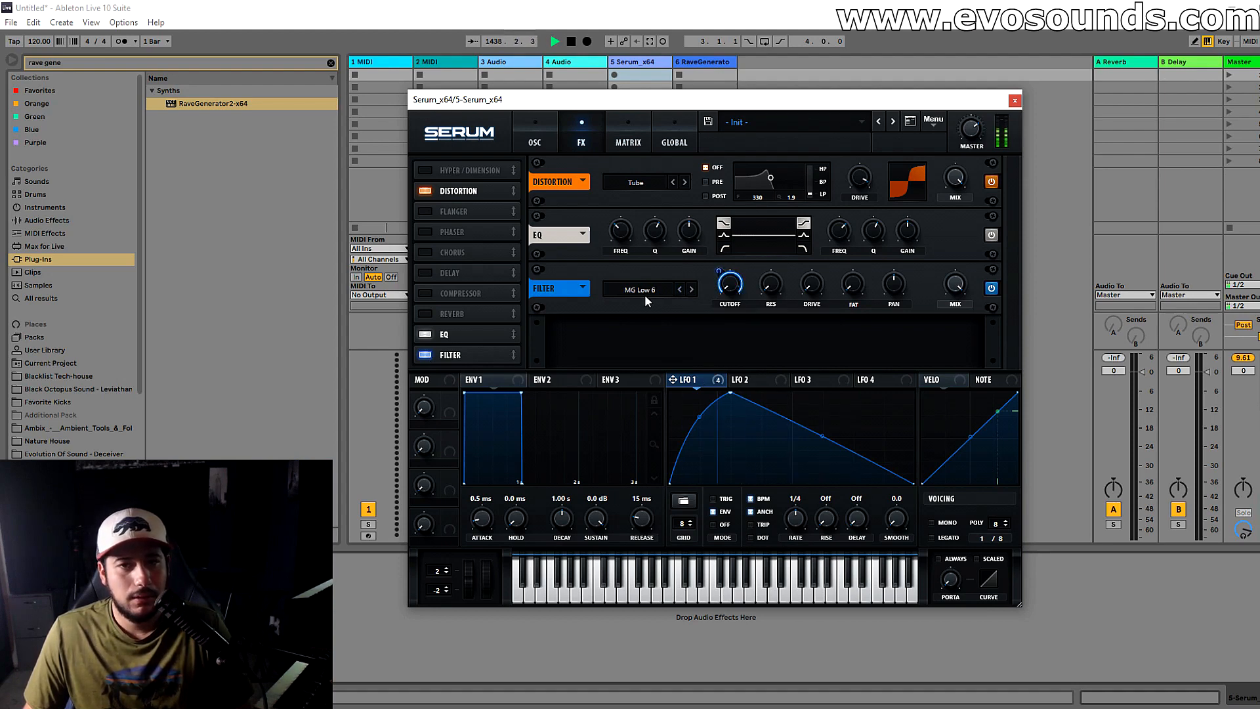
# Enable a Hall reverb placed after the Filter effect and adjust its mix to about 33%.
pyautogui.moveTo(428, 315); pyautogui.dragTo(416, 430)
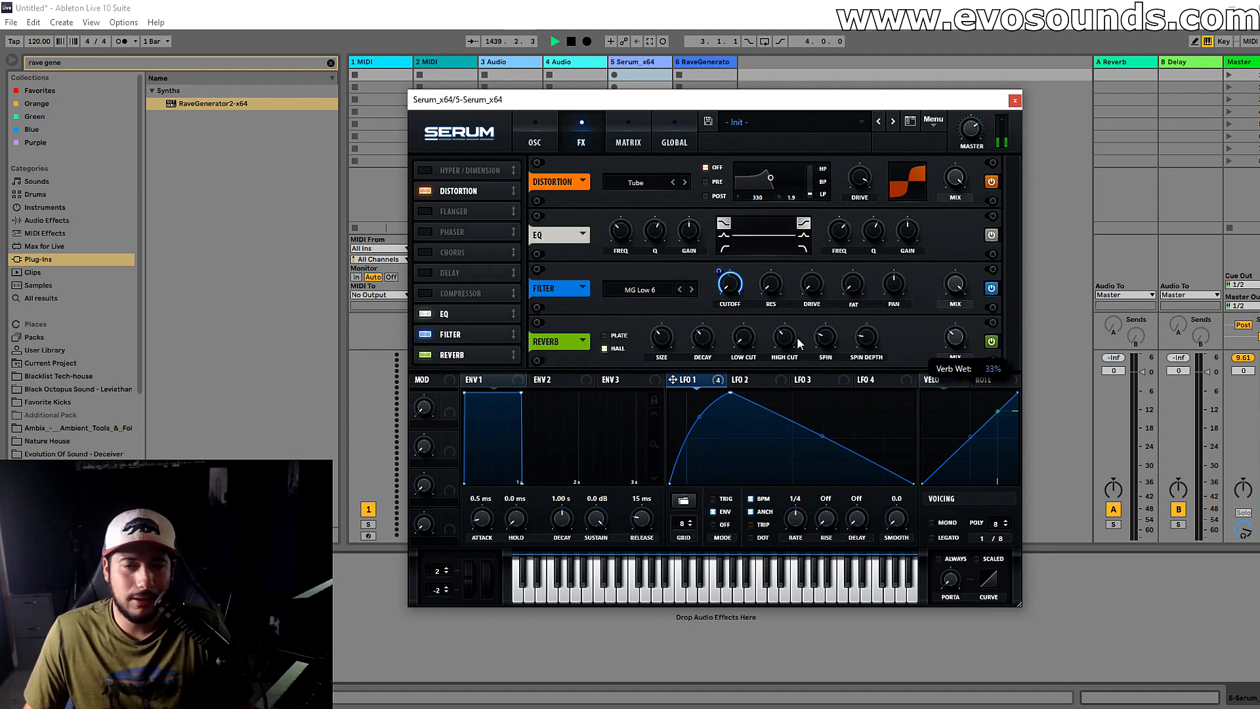
pyautogui.moveTo(947, 338); pyautogui.dragTo(948, 327)
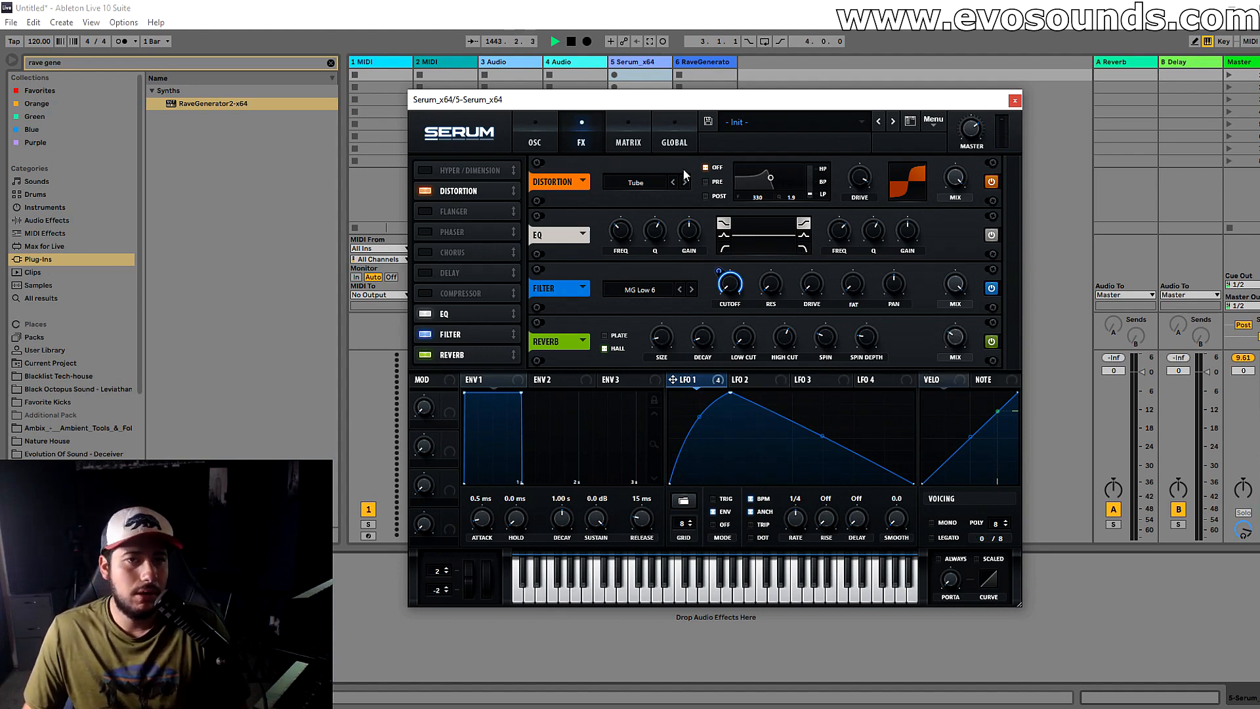
# Fine-tune the LFO 1 modulation amounts on the oscillator filter's second frequency and cutoff.
pyautogui.click(539, 136)
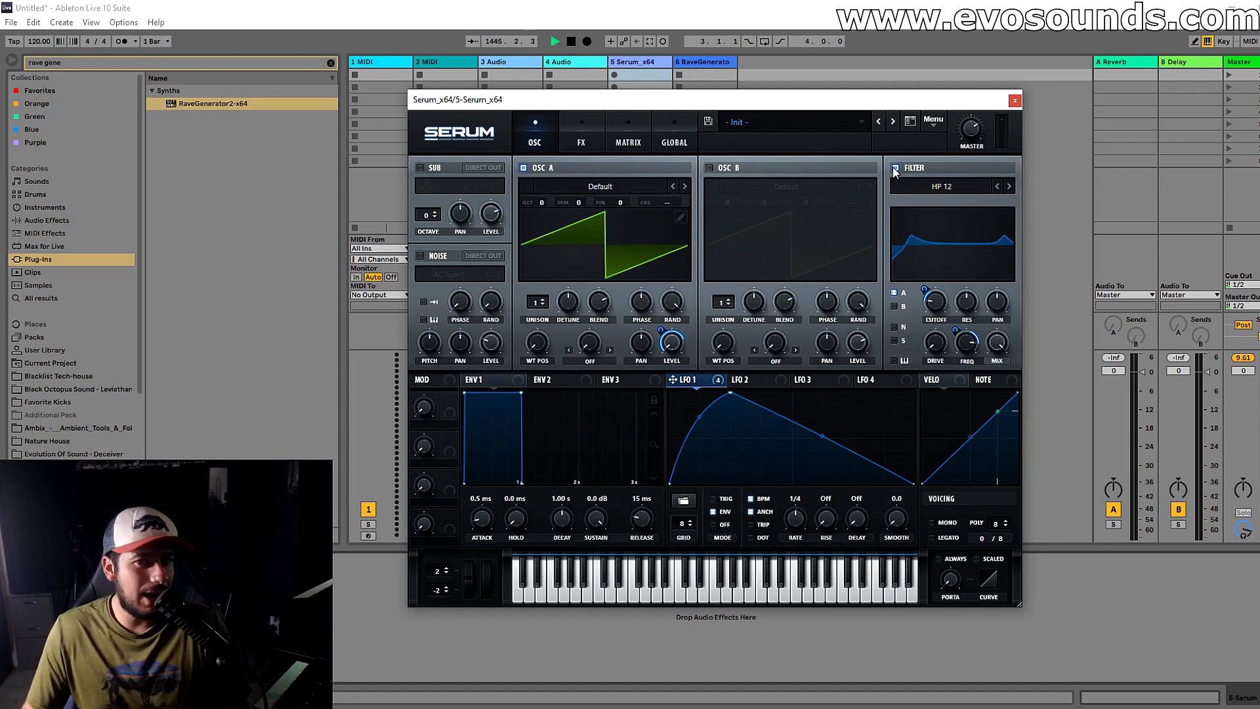
pyautogui.click(581, 138)
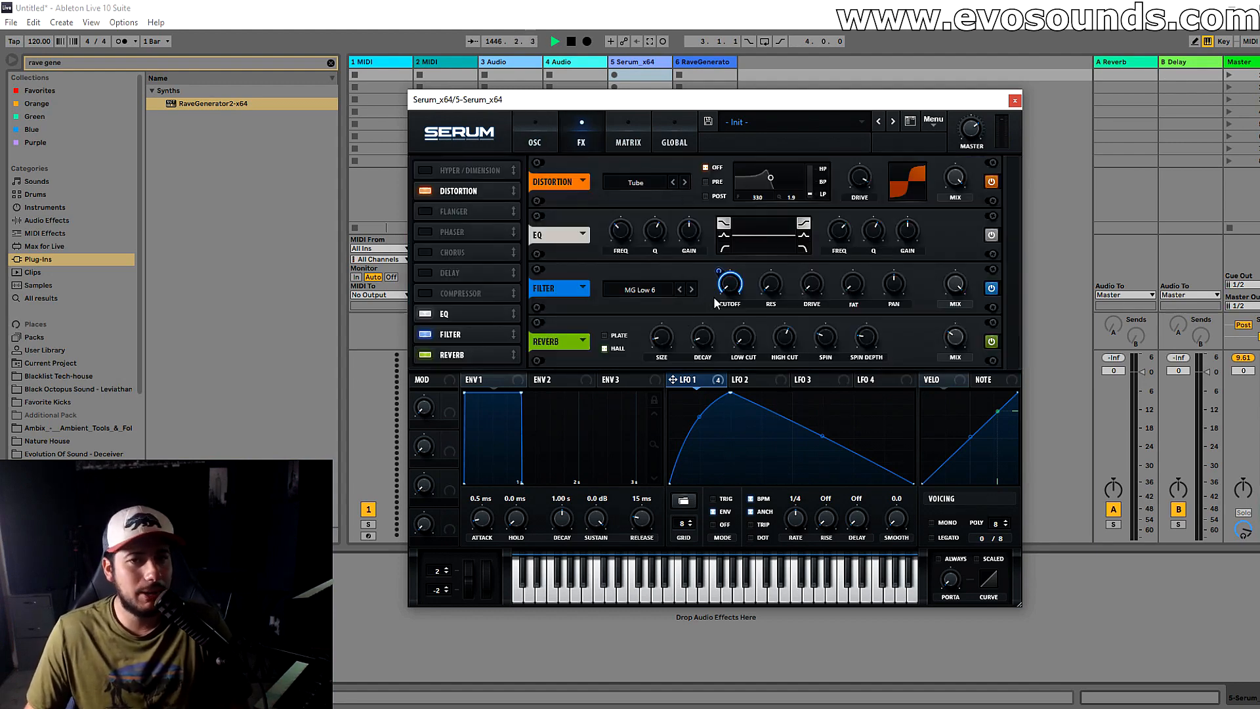
pyautogui.click(554, 135)
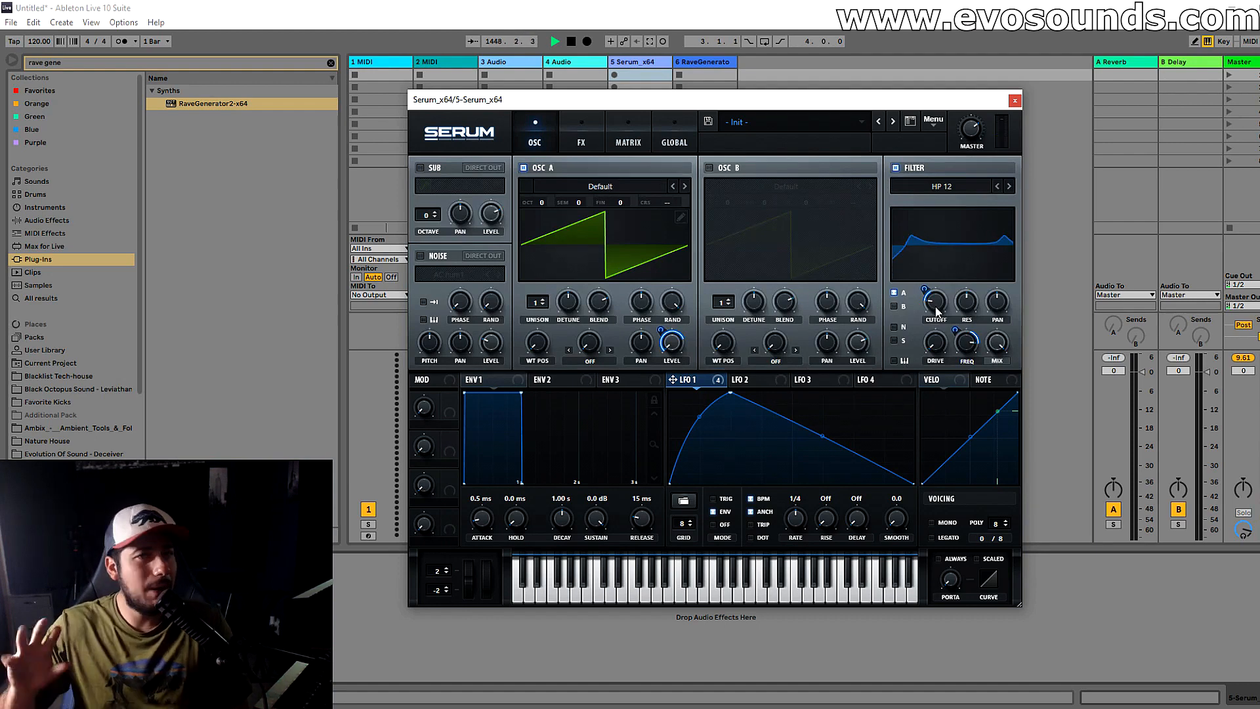
pyautogui.moveTo(976, 313)
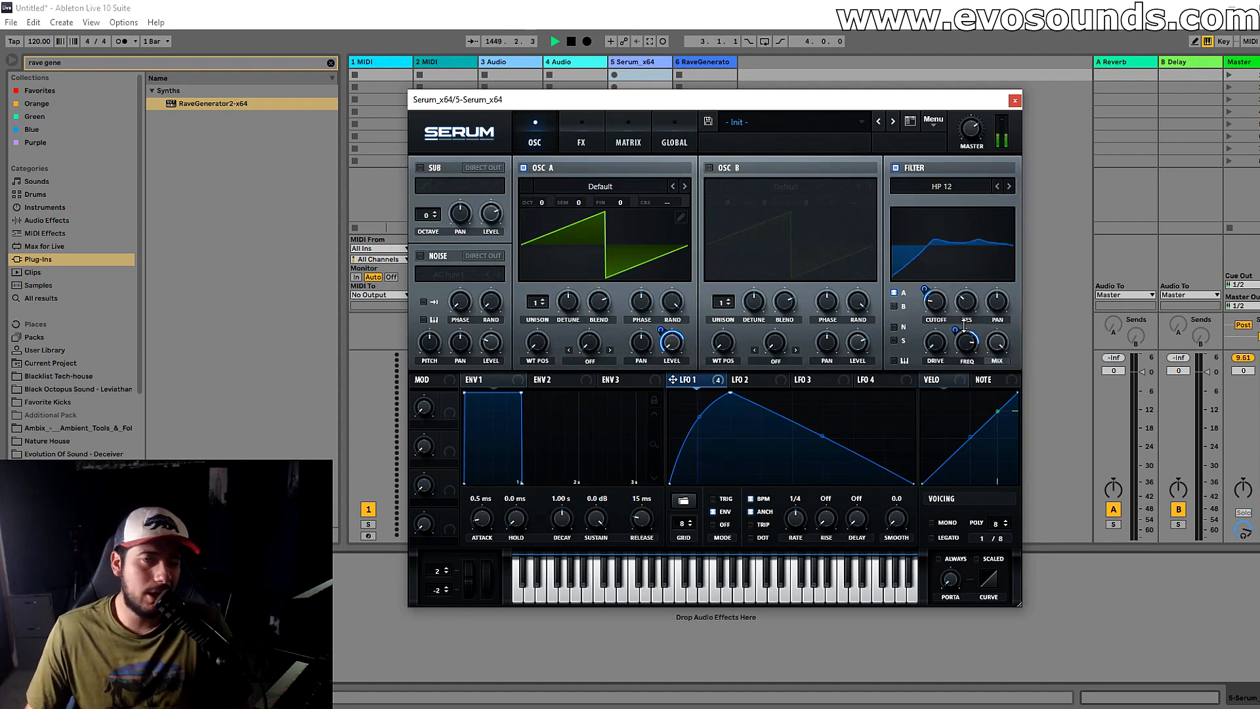
pyautogui.moveTo(967, 332); pyautogui.dragTo(967, 325)
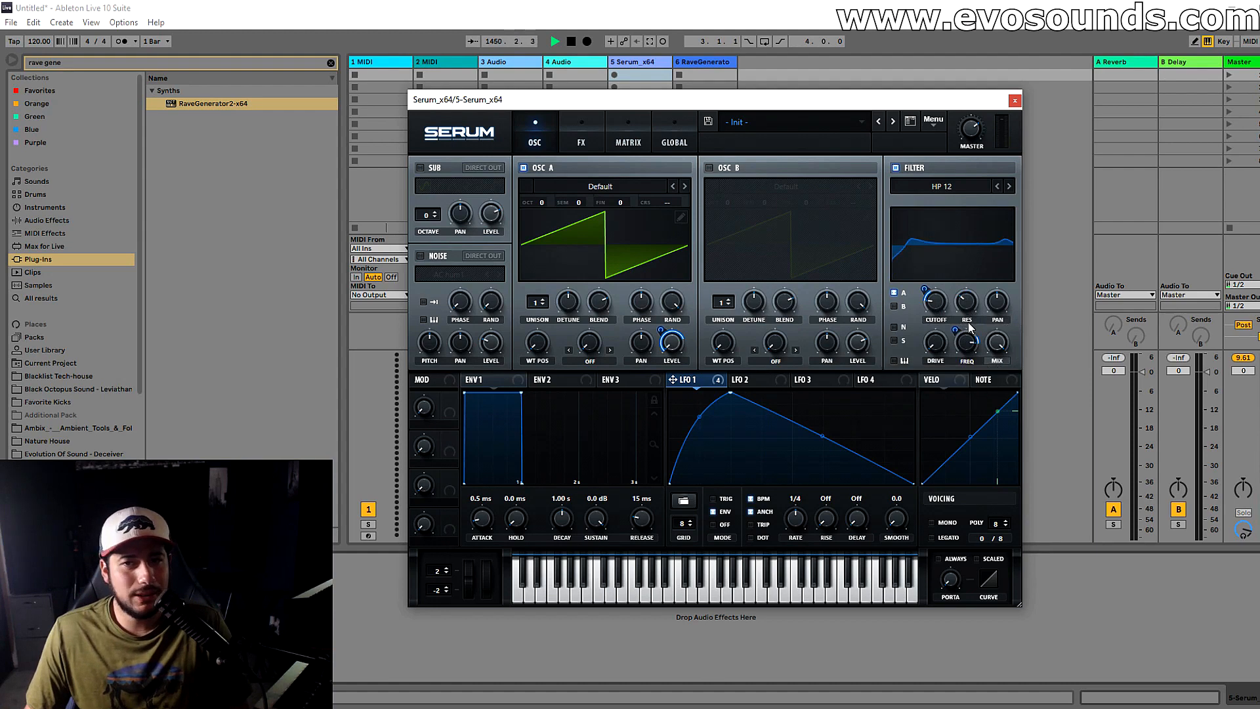
pyautogui.moveTo(925, 291)
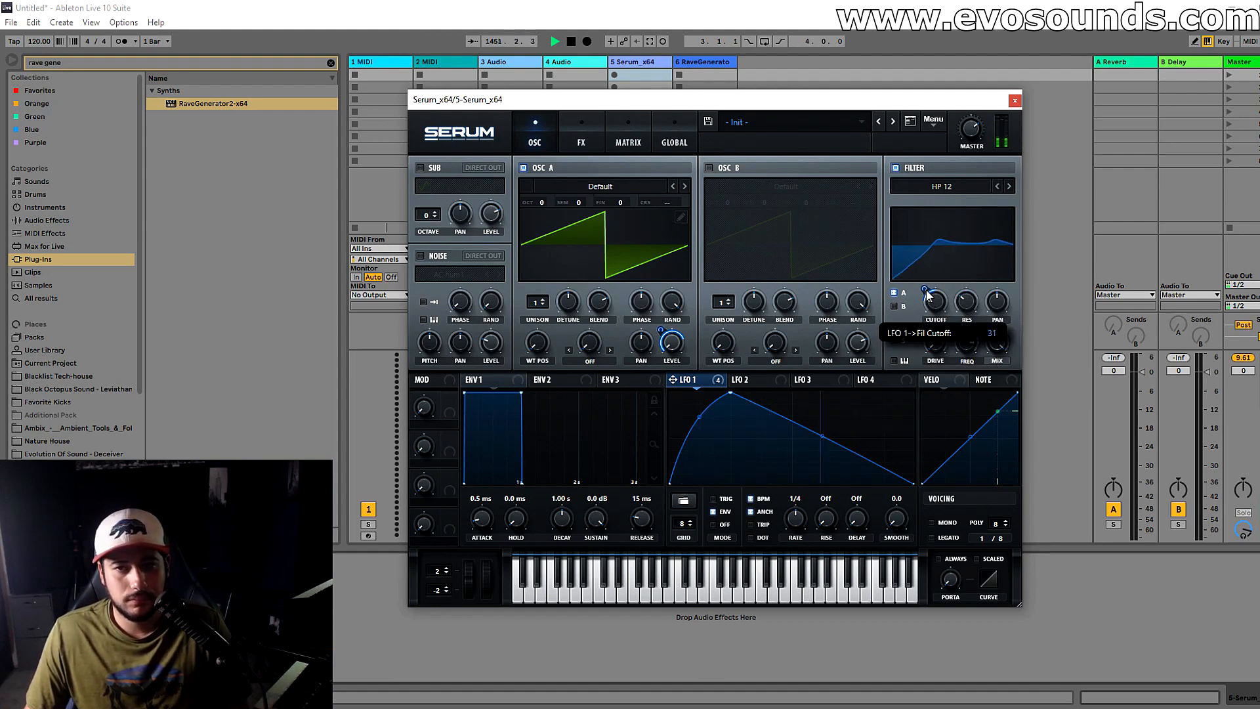
pyautogui.moveTo(925, 291); pyautogui.dragTo(924, 298)
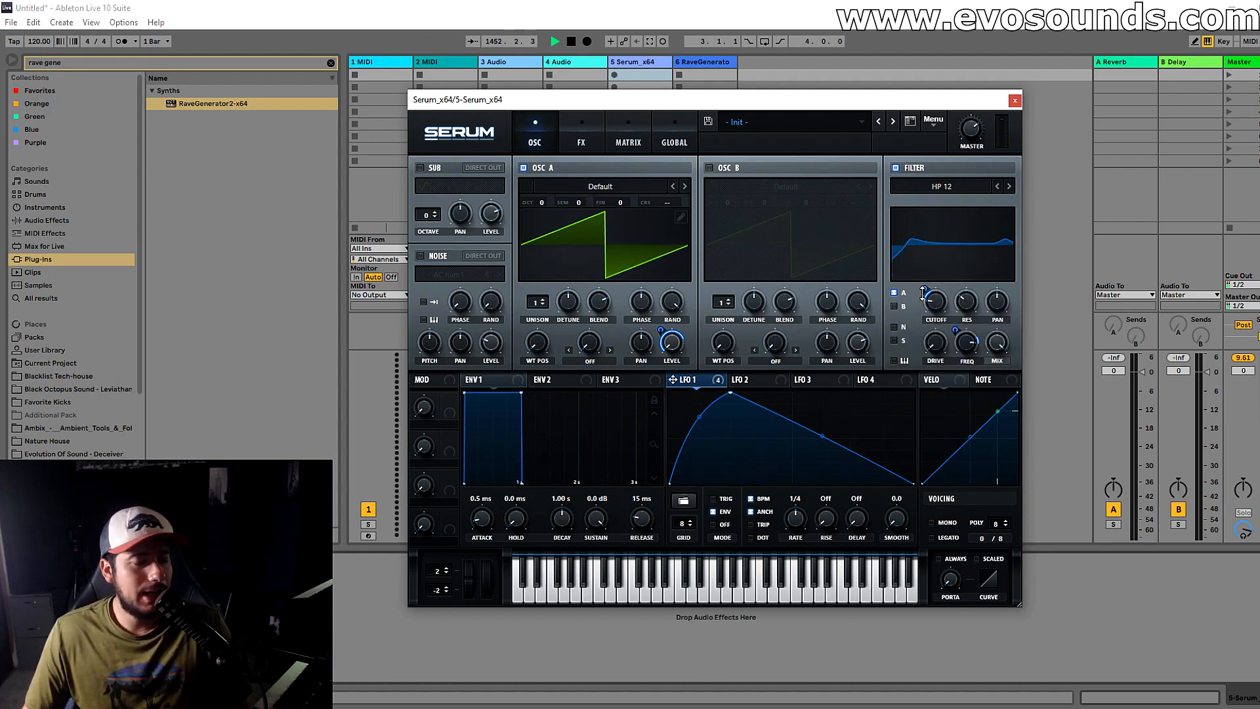
# Load the digital wavetable FFT_Add_2nds into oscillator A and modulate its wavetable position with LFO 1.
pyautogui.click(599, 193)
pyautogui.moveTo(639, 224)
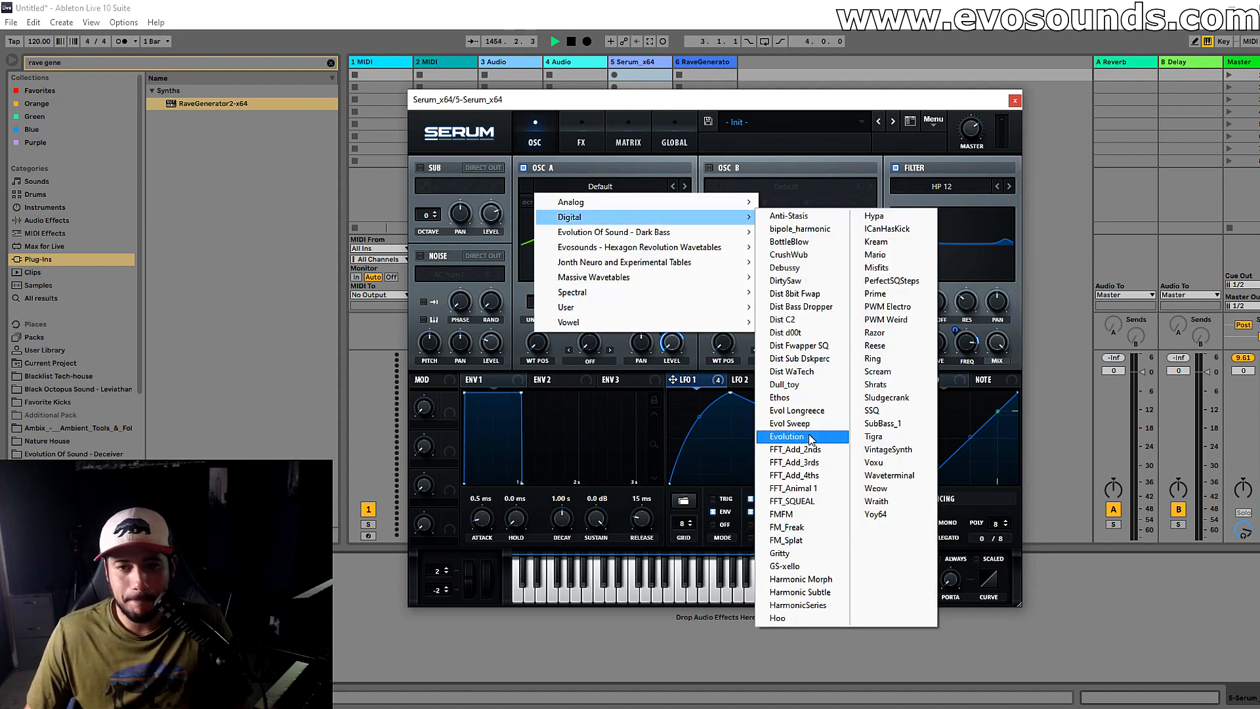
pyautogui.click(794, 449)
pyautogui.moveTo(549, 277); pyautogui.dragTo(538, 342)
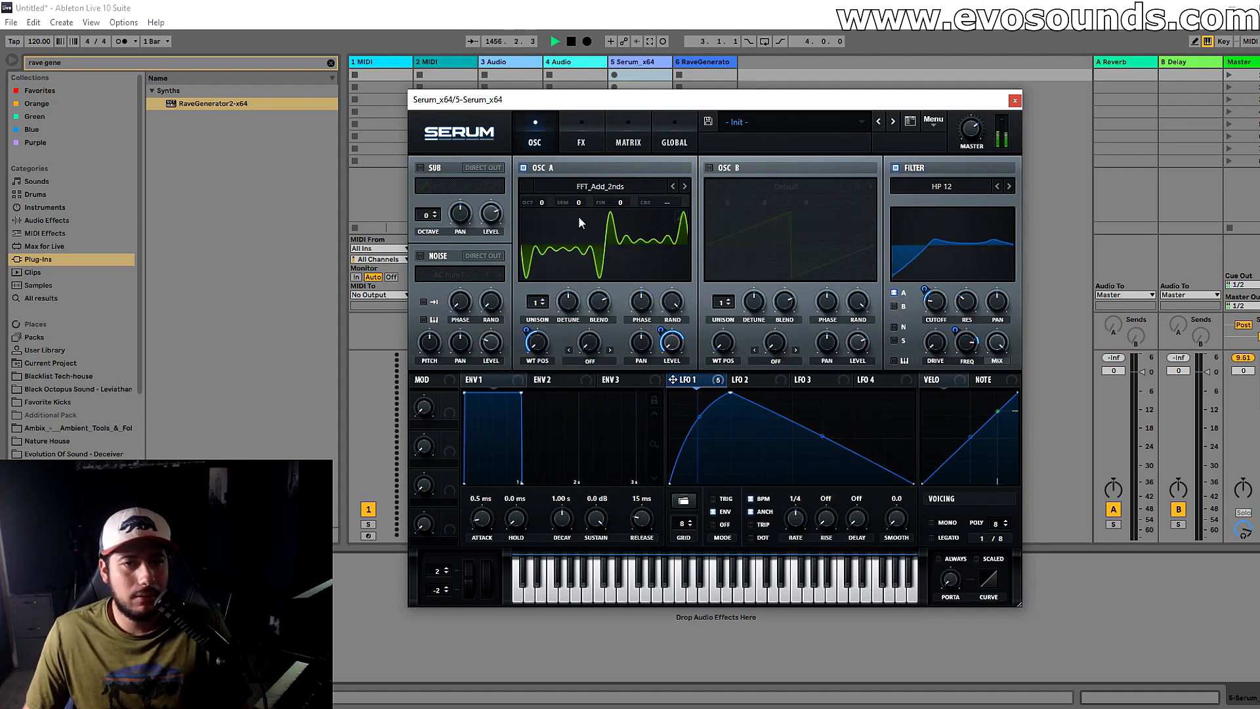
# Review the effects chain and bypass the oscillator filter briefly to compare the sound.
pyautogui.click(581, 139)
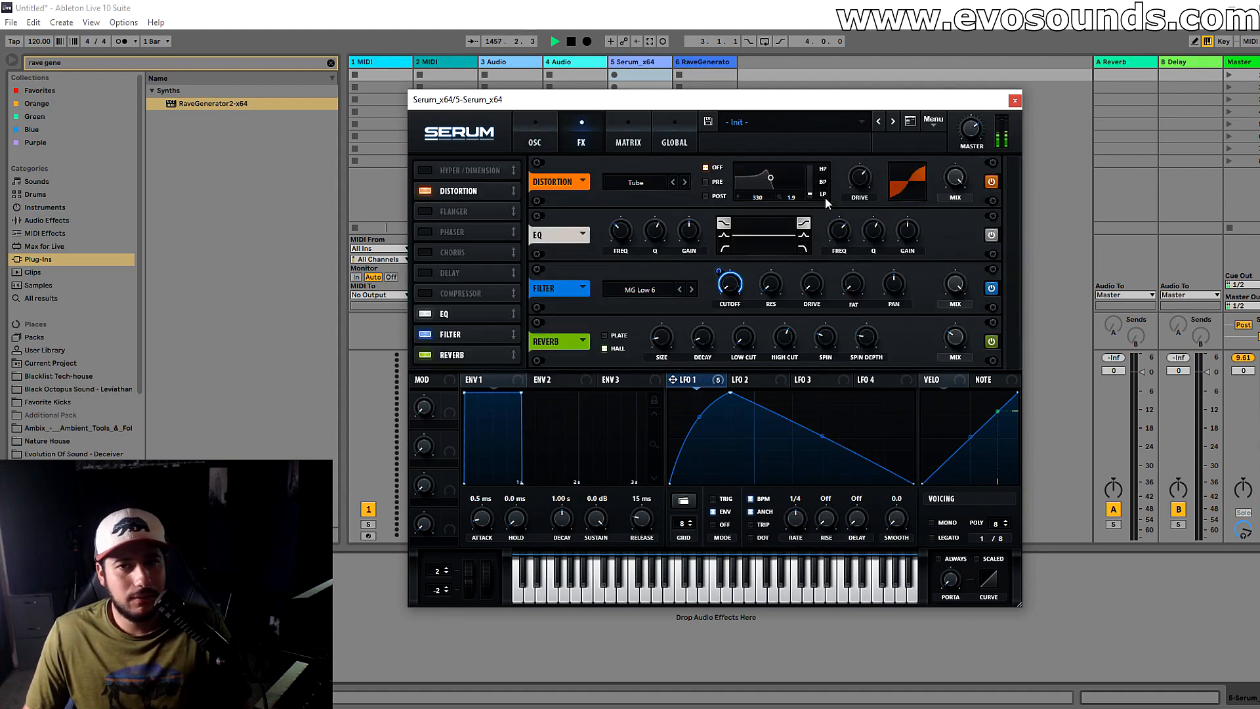
pyautogui.click(535, 139)
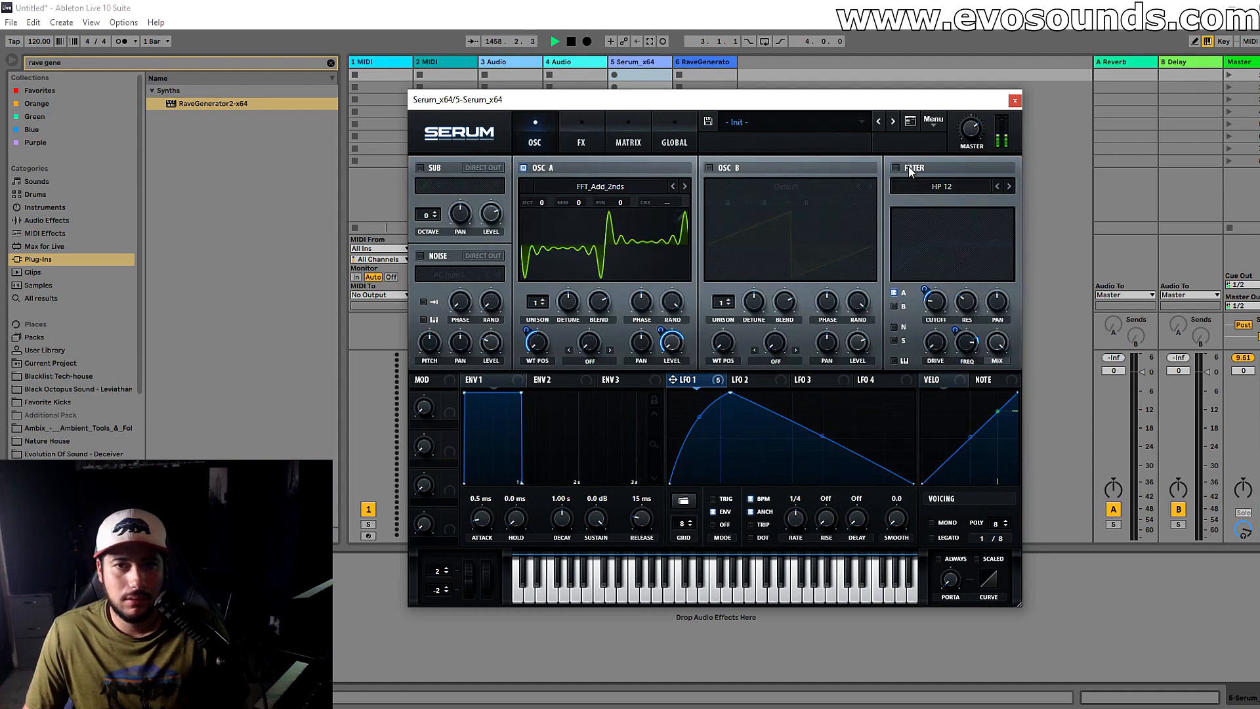
pyautogui.click(908, 167)
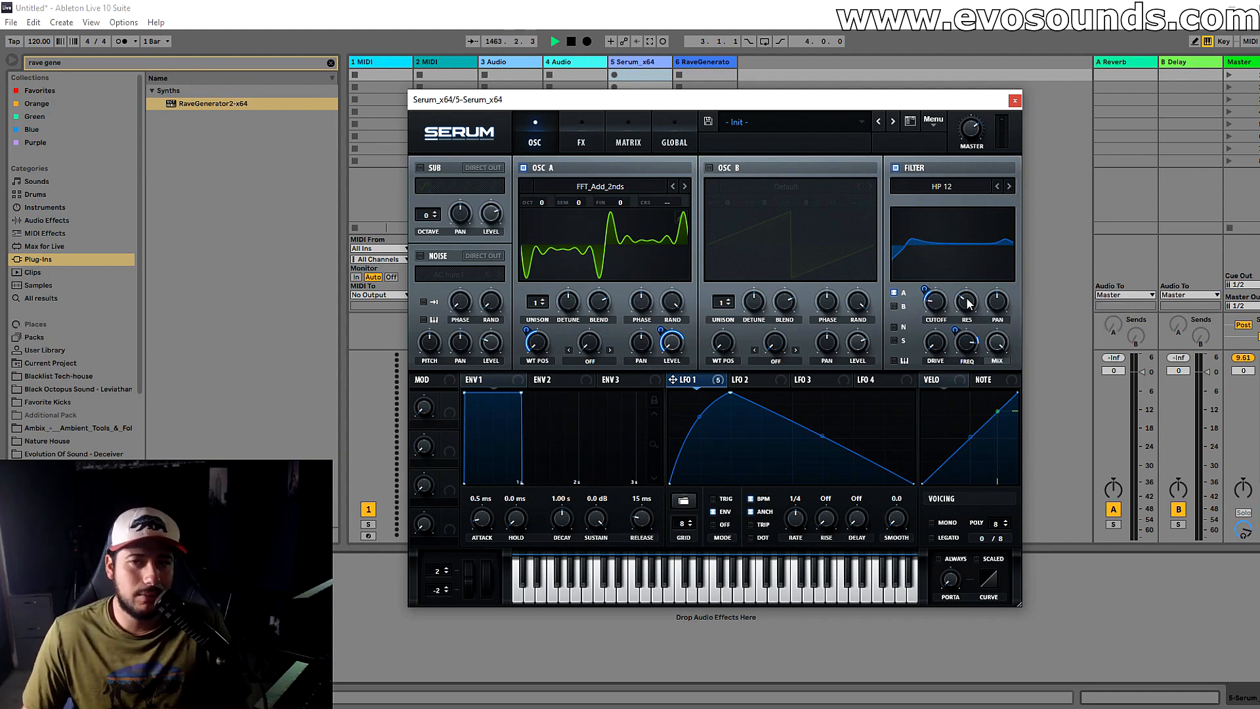
# Raise the oscillator filter's resonance and set its drive to about 13%, comparing the sound with the filter bypassed.
pyautogui.moveTo(968, 300); pyautogui.dragTo(974, 265)
pyautogui.moveTo(935, 342); pyautogui.dragTo(942, 320)
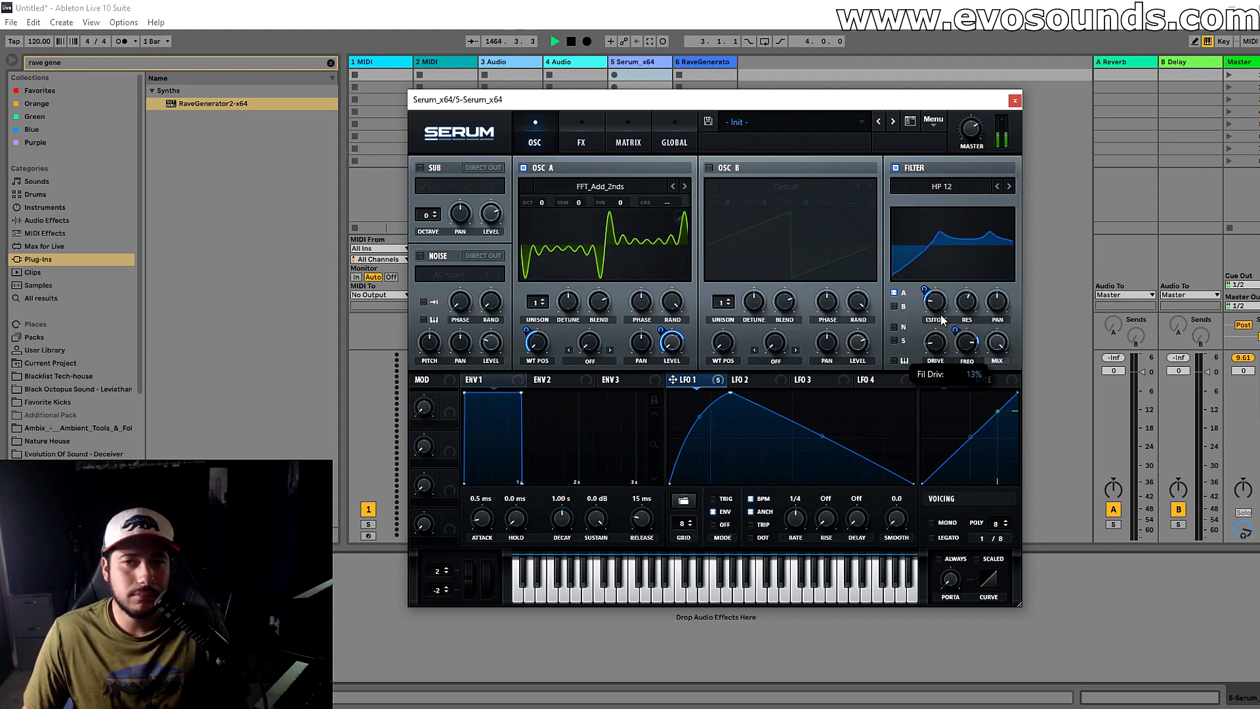
pyautogui.click(896, 168)
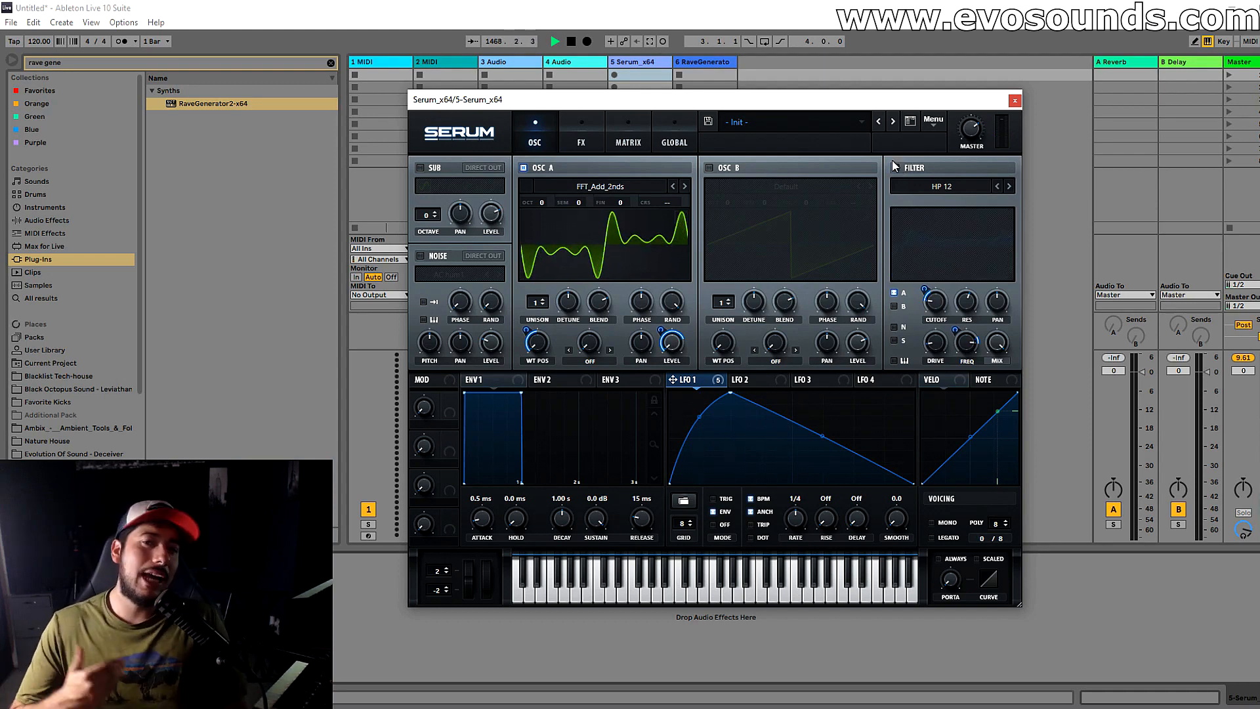
pyautogui.click(897, 168)
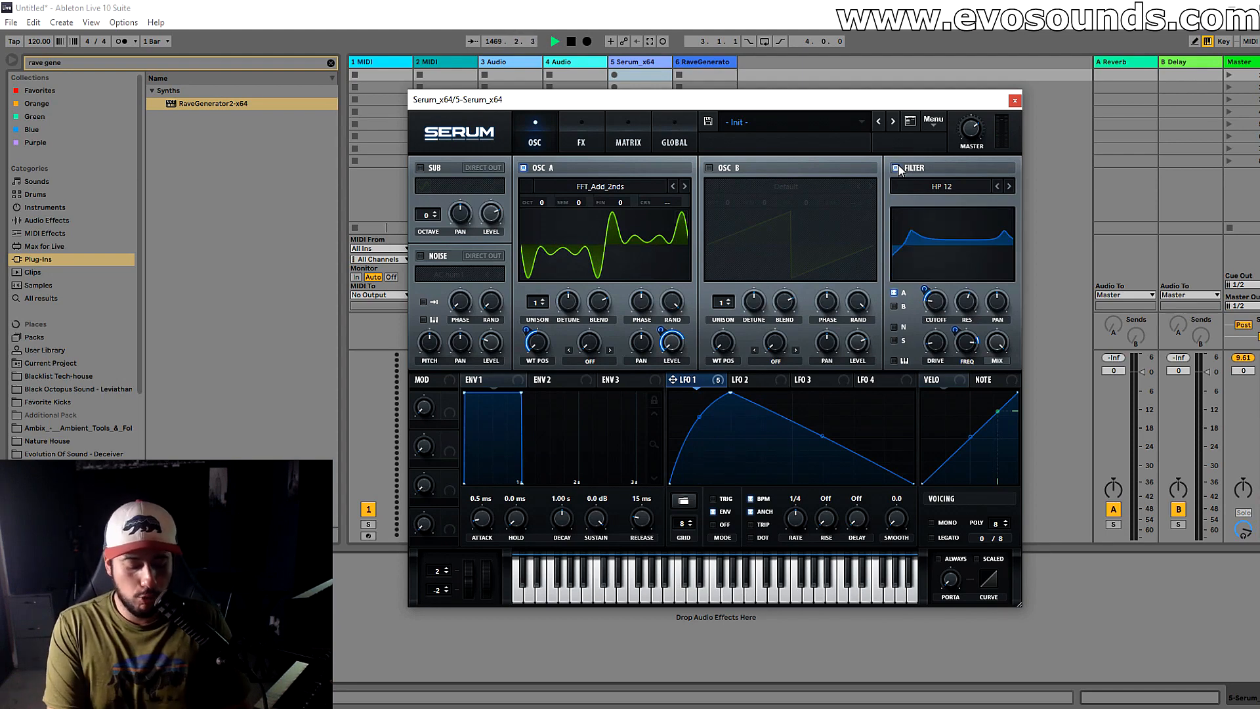
# Compare the effects and oscillator settings, and fine-tune the Tube distortion's drive.
pyautogui.click(586, 141)
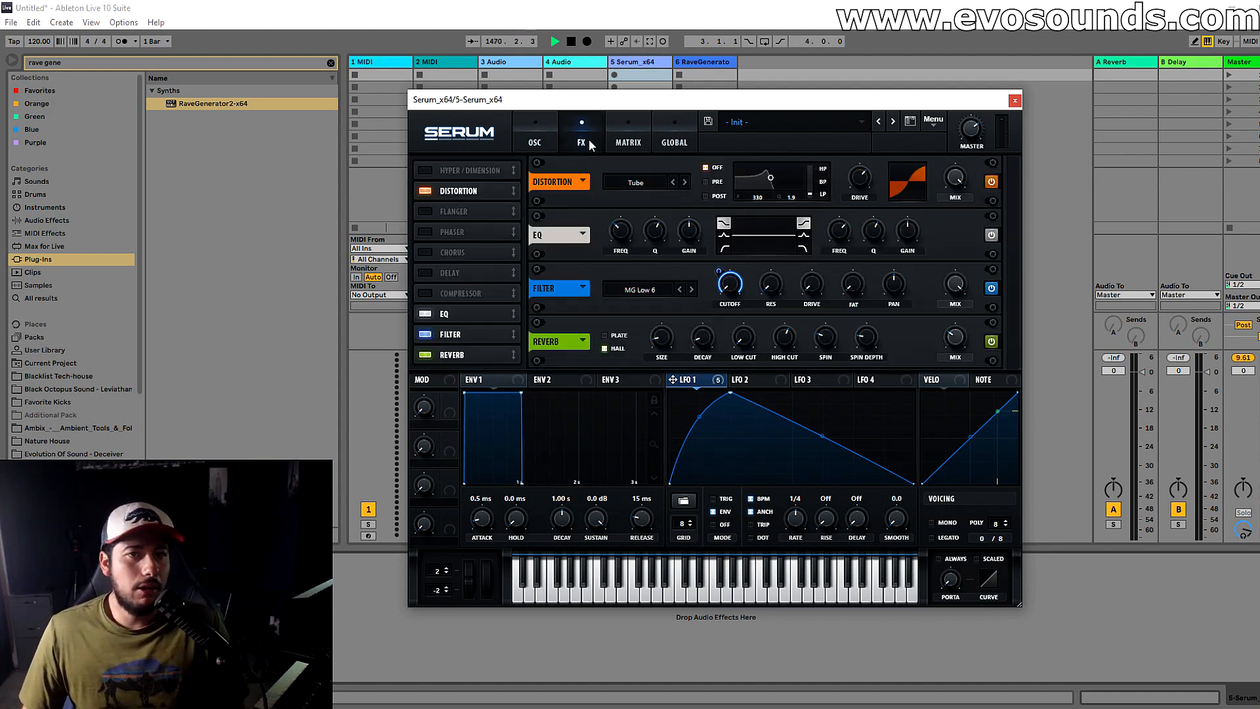
pyautogui.click(533, 122)
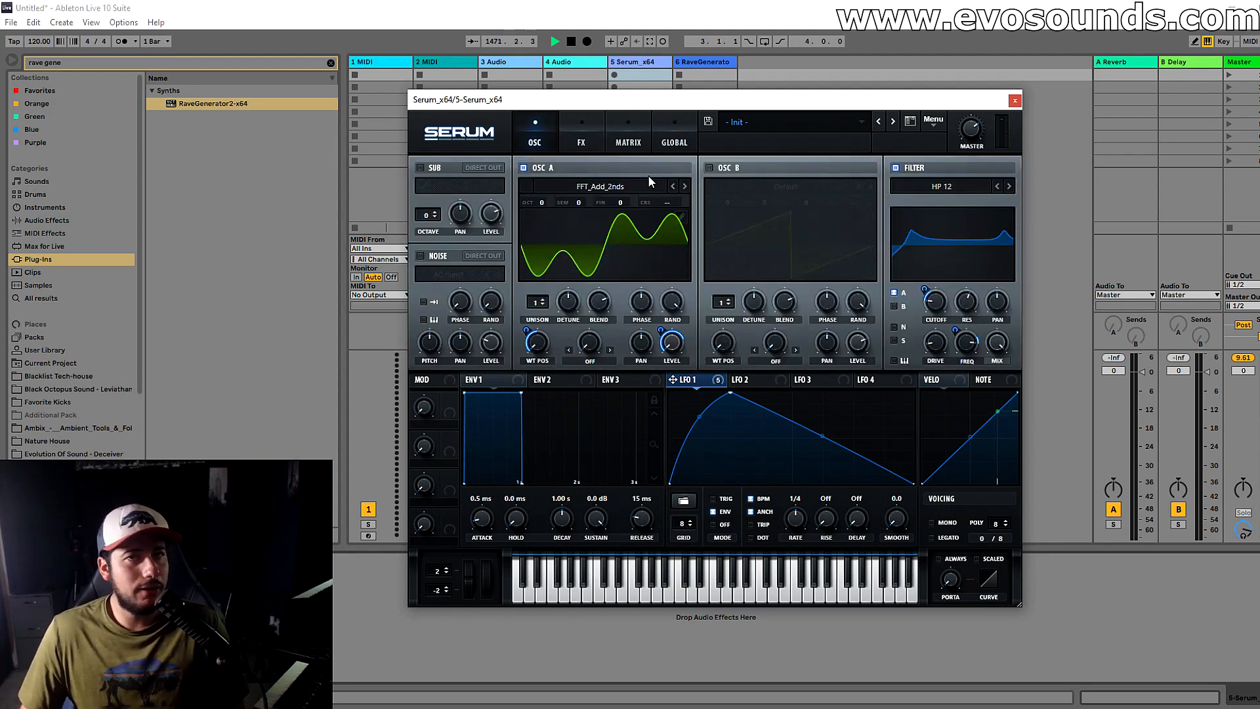
pyautogui.click(567, 141)
pyautogui.moveTo(855, 174)
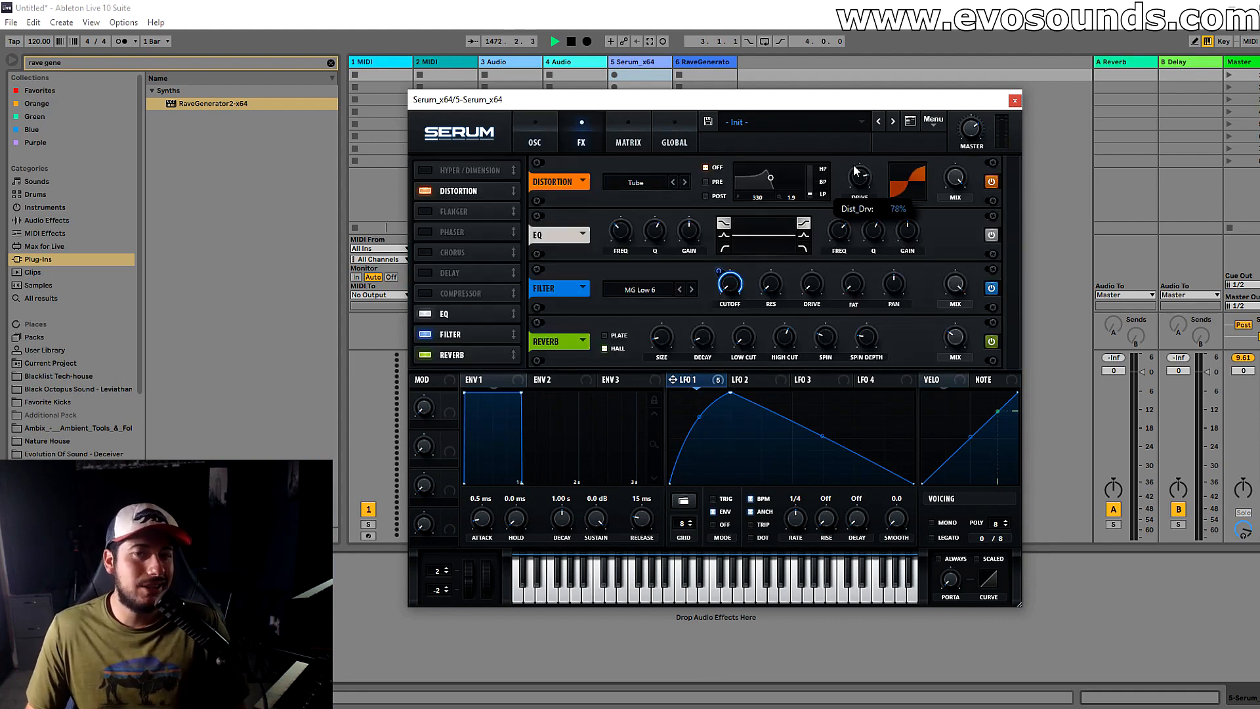
pyautogui.moveTo(862, 148); pyautogui.dragTo(845, 186)
# Enable oscillator B, tune it to +4 octaves and +7 semitones, and set oscillator A's warp mode to FM (from B).
pyautogui.click(540, 138)
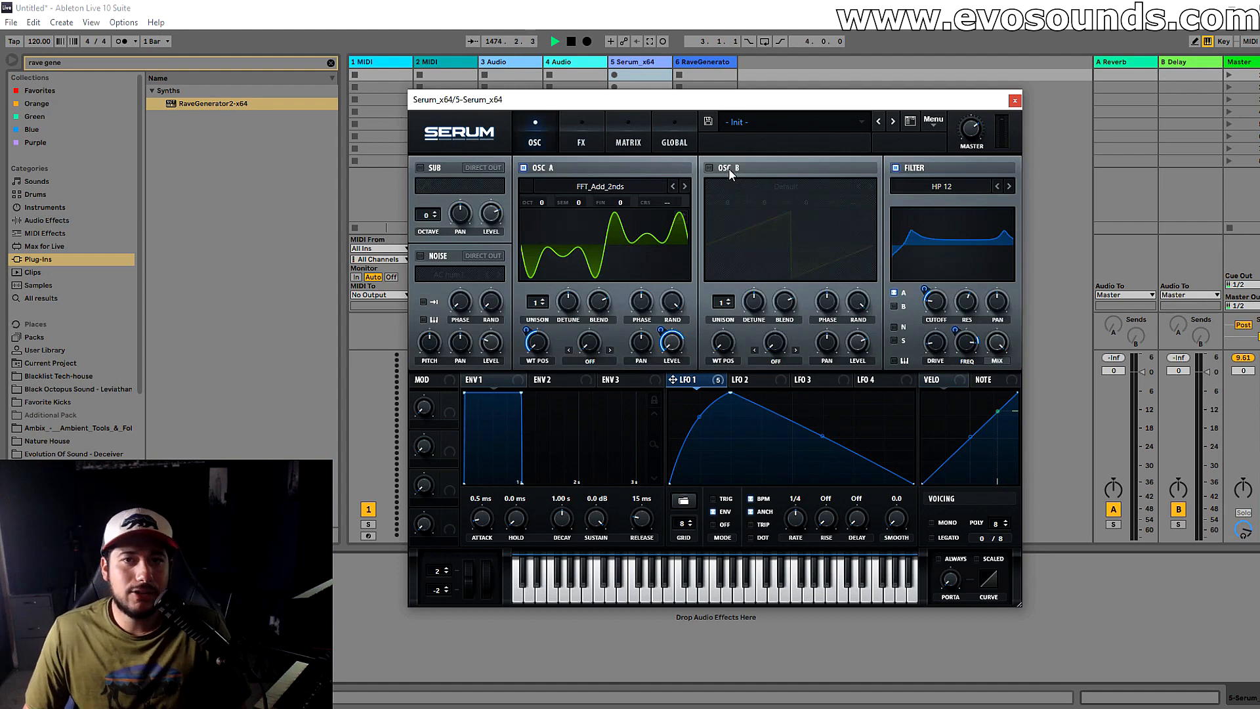
pyautogui.click(709, 168)
pyautogui.click(590, 361)
pyautogui.click(621, 299)
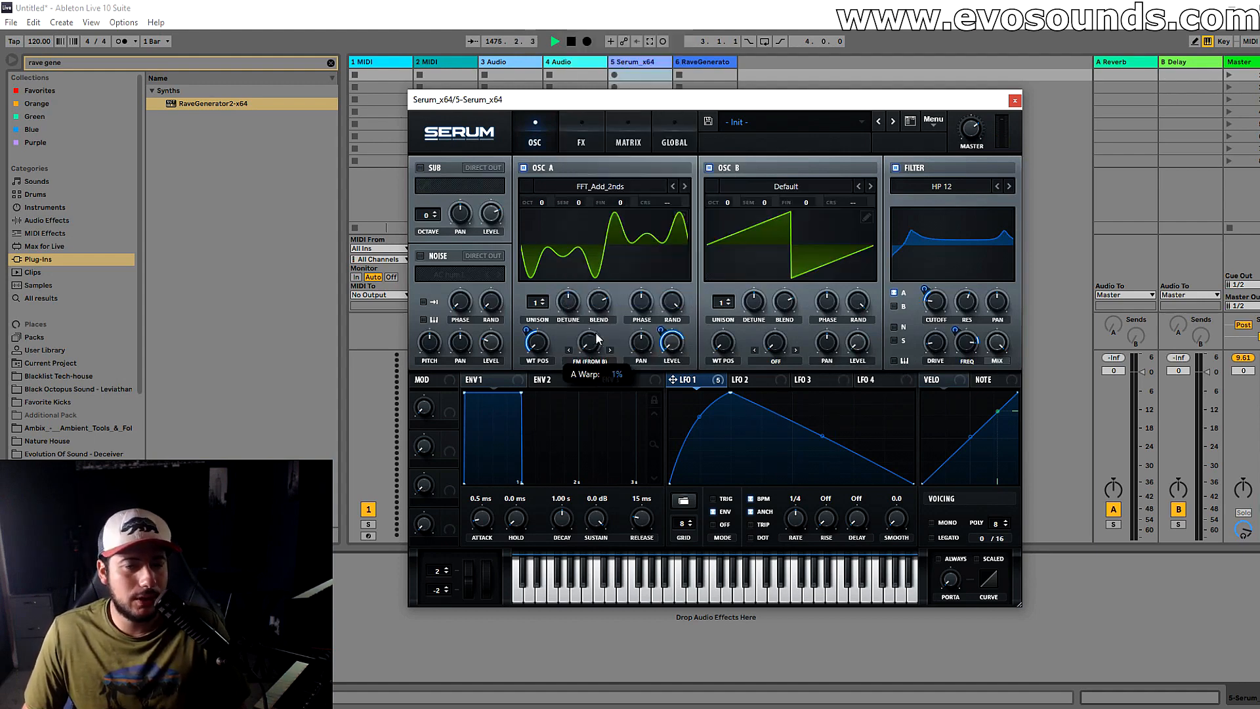
pyautogui.moveTo(727, 203); pyautogui.dragTo(740, 160)
pyautogui.moveTo(727, 204); pyautogui.dragTo(776, 163)
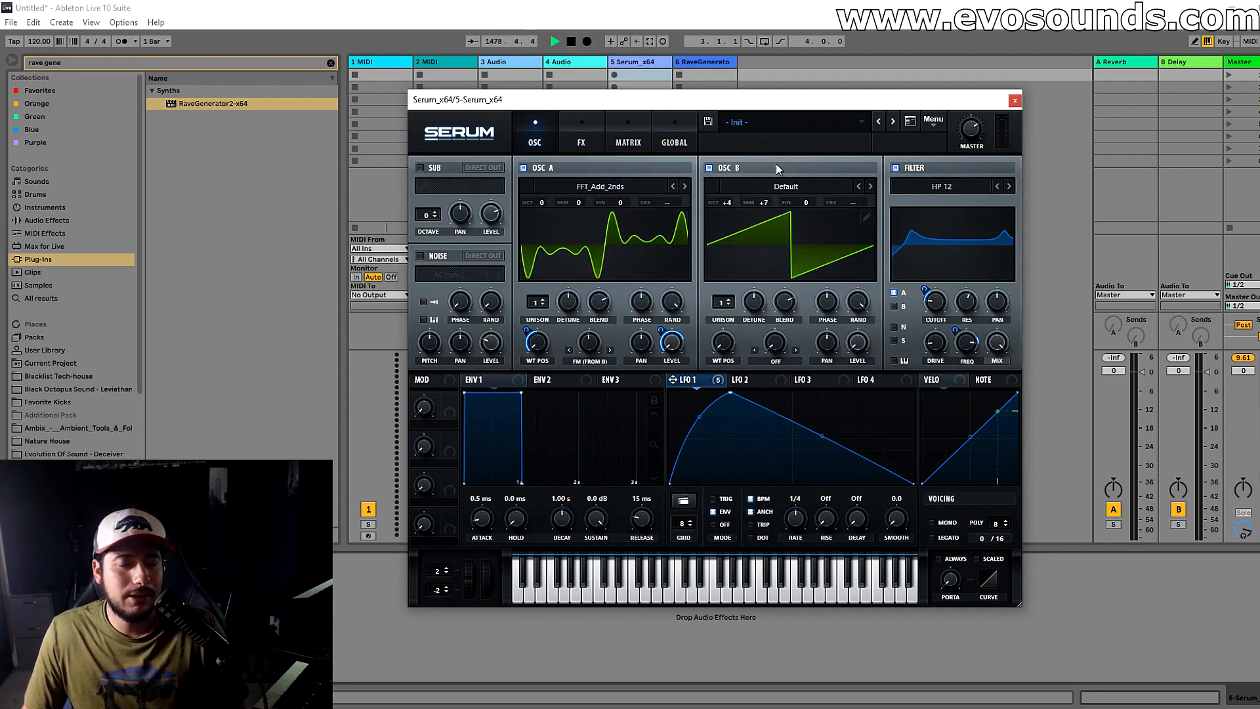
# Compare the FM sound with the oscillator filter bypassed and enabled.
pyautogui.click(897, 167)
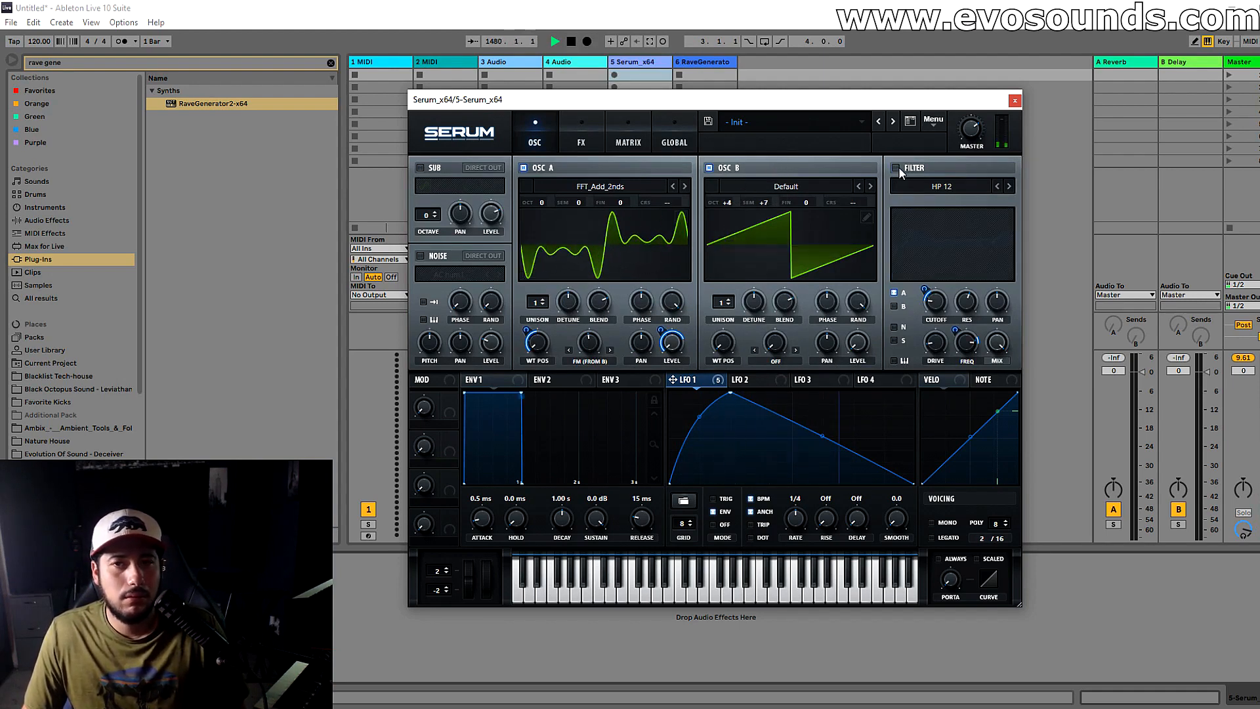
pyautogui.click(898, 168)
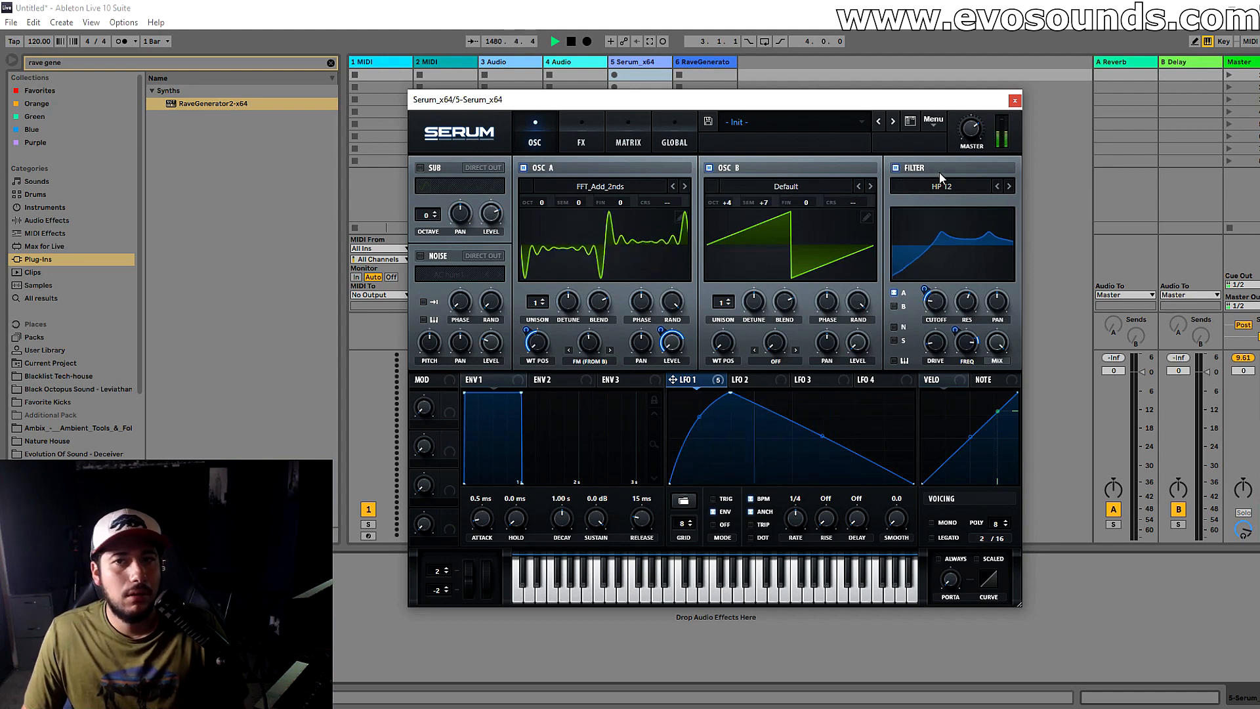
pyautogui.click(898, 168)
pyautogui.click(908, 168)
pyautogui.click(907, 170)
# Set the EQ's low band to Peak and raise its gain.
pyautogui.click(581, 134)
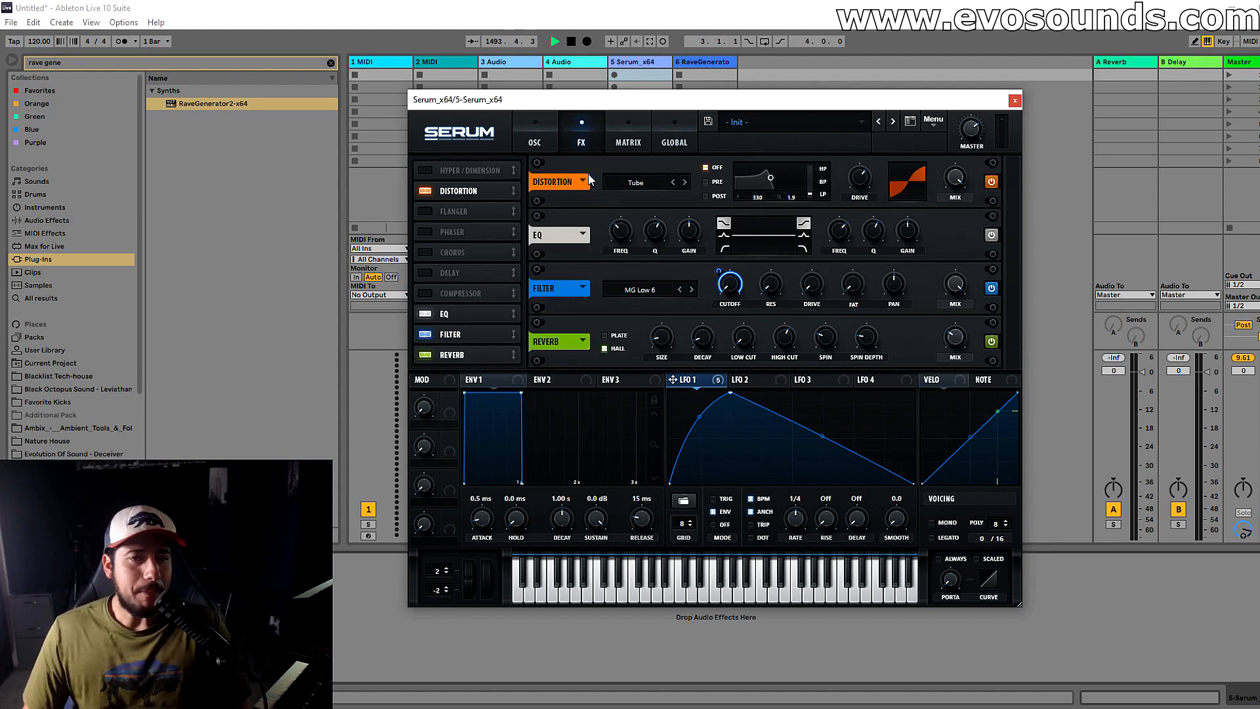
pyautogui.click(725, 236)
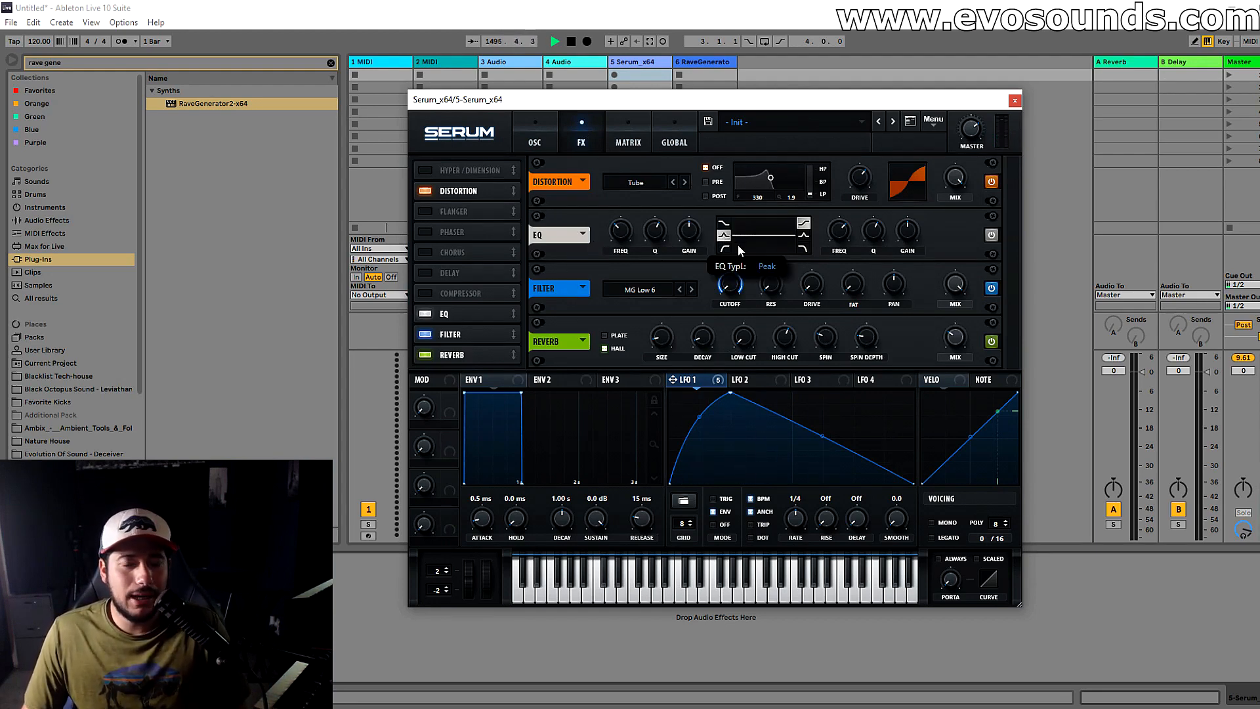
pyautogui.moveTo(687, 236); pyautogui.dragTo(699, 203)
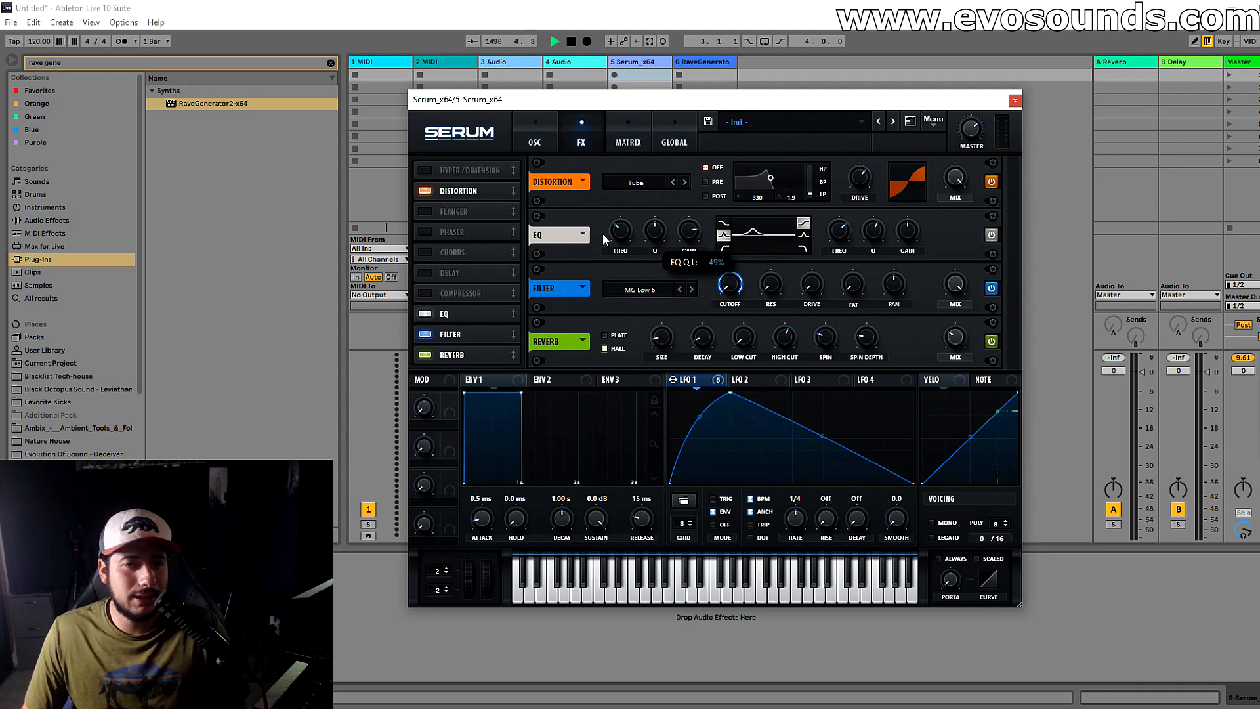
# Modulate the gain and frequency of the EQ's low band with LFO 1 and adjust both modulation amounts.
pyautogui.moveTo(676, 379); pyautogui.dragTo(691, 237)
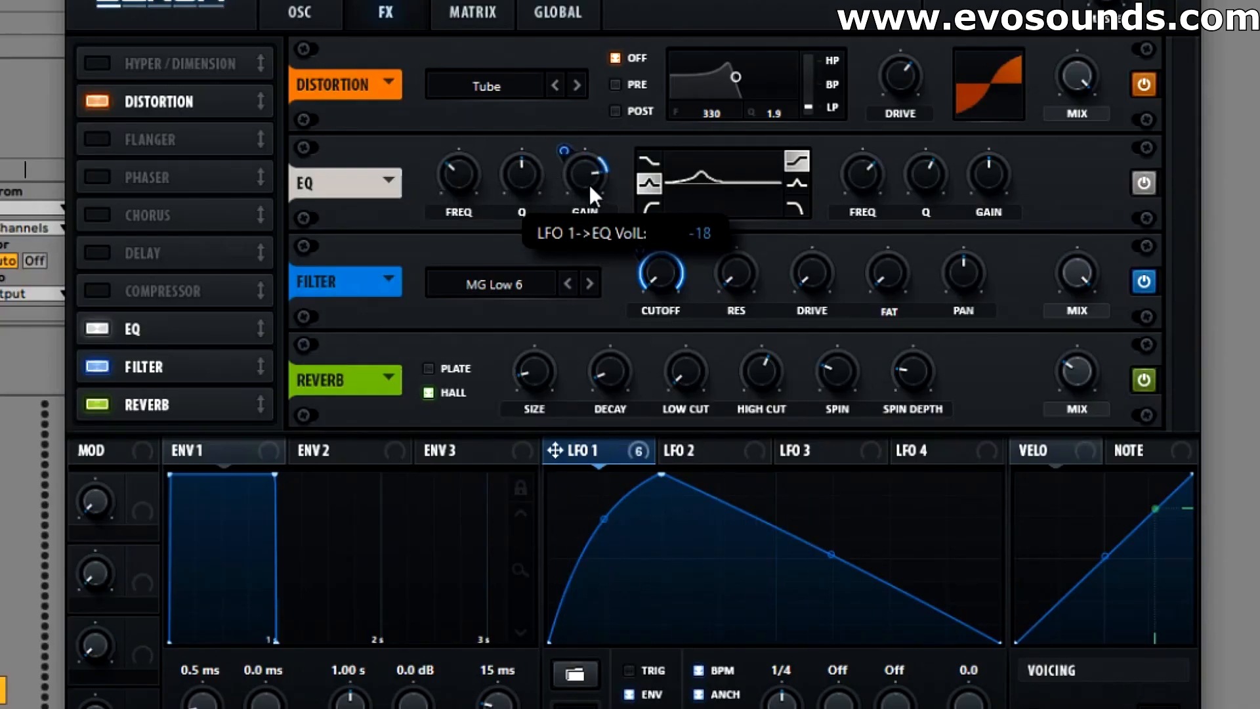
pyautogui.moveTo(589, 184); pyautogui.dragTo(594, 115)
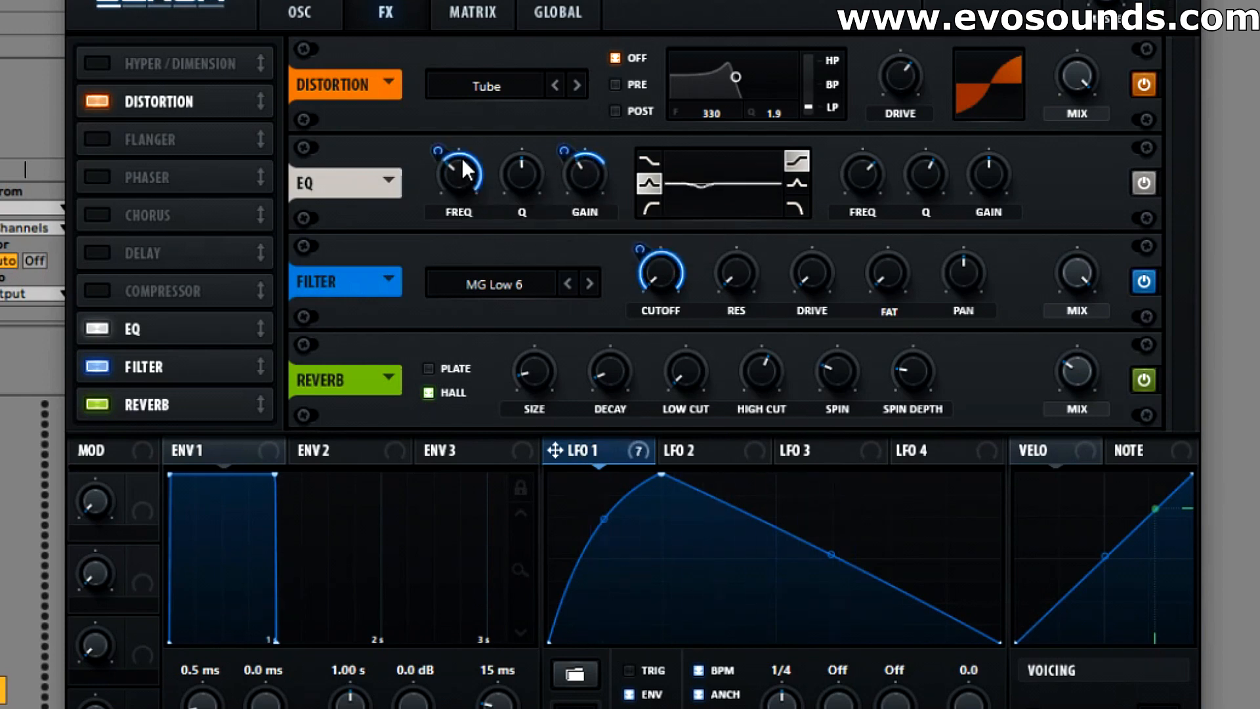
pyautogui.moveTo(460, 164); pyautogui.dragTo(491, 190)
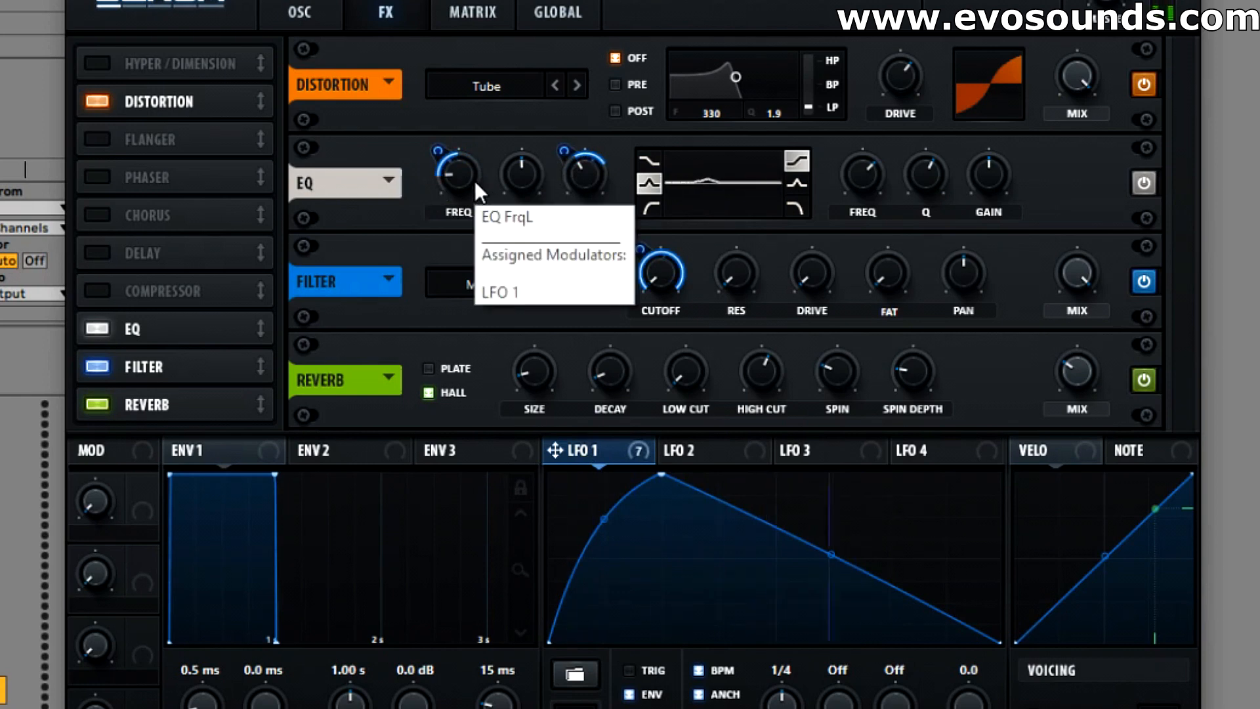
# Modulate the EQ high band's frequency and gain with LFO 1, and switch the bands to high-pass and low-pass shapes.
pyautogui.click(805, 186)
pyautogui.moveTo(978, 188); pyautogui.dragTo(945, 234)
pyautogui.moveTo(866, 171); pyautogui.dragTo(914, 138)
pyautogui.moveTo(923, 177); pyautogui.dragTo(918, 197)
pyautogui.moveTo(572, 448); pyautogui.dragTo(950, 200)
pyautogui.moveTo(852, 155); pyautogui.dragTo(823, 175)
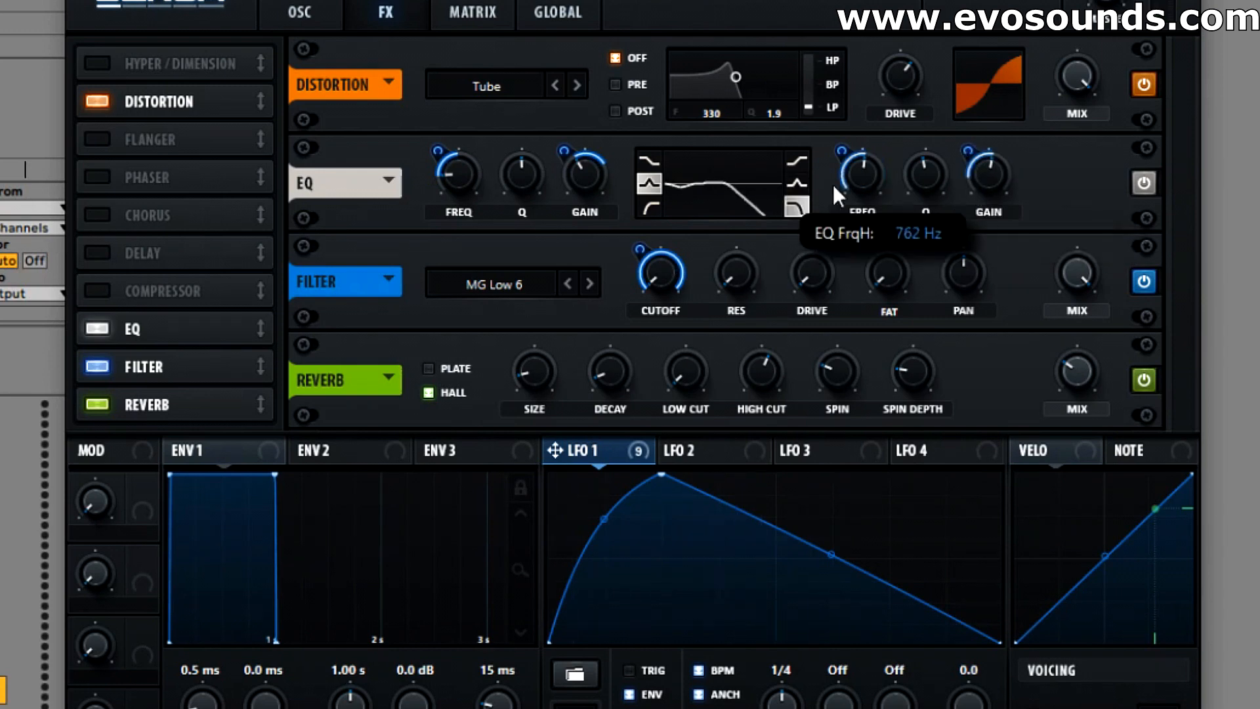
pyautogui.click(650, 207)
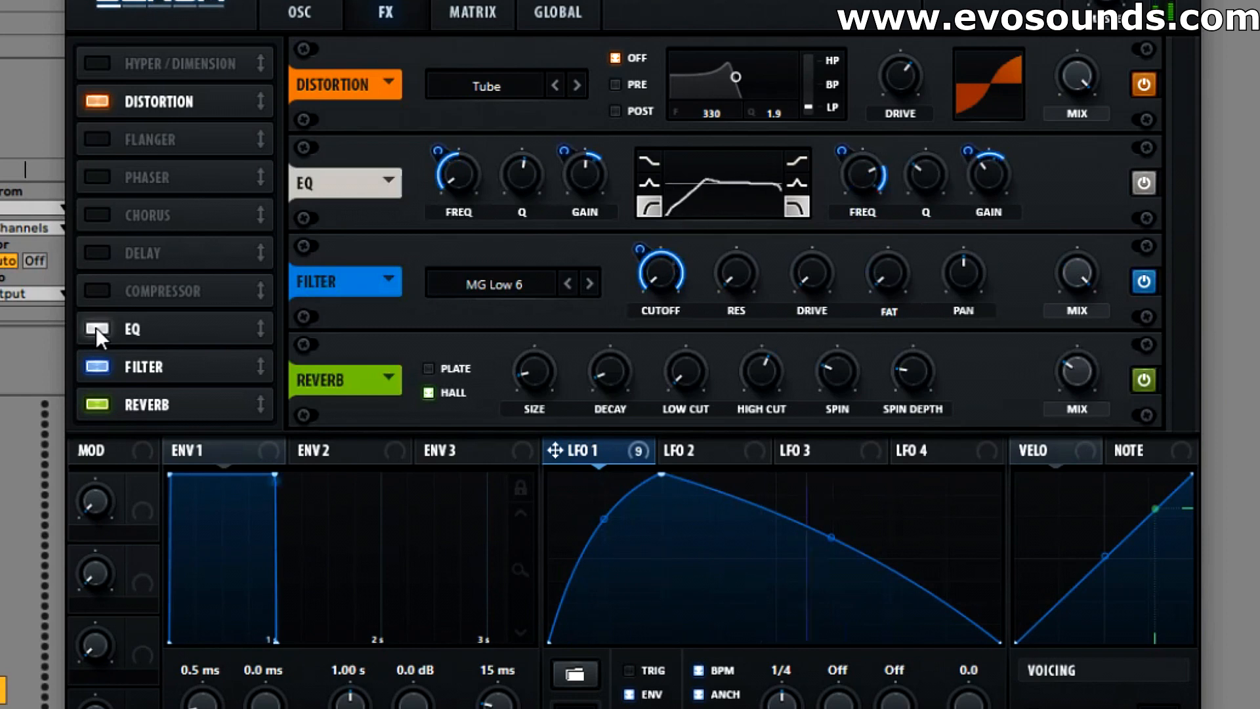
# Set the sub oscillator to a triangle wave and modulate its level with LFO 1.
pyautogui.click(299, 12)
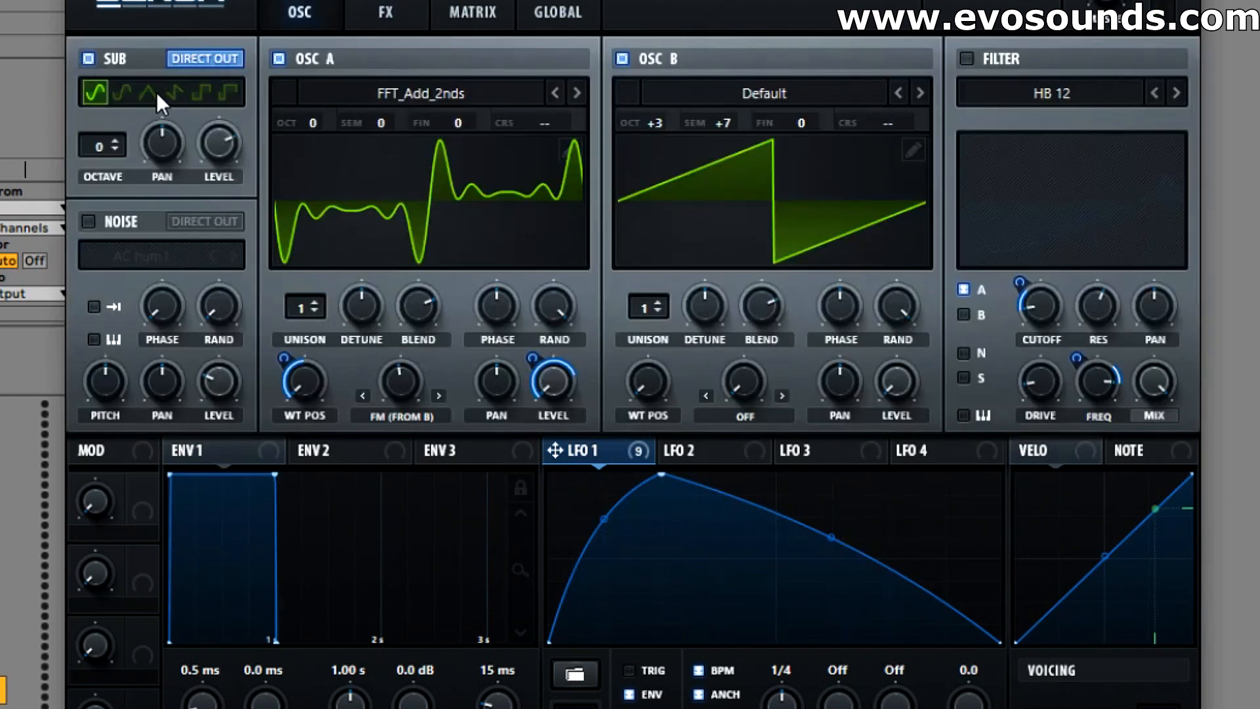
pyautogui.click(156, 93)
pyautogui.moveTo(203, 155); pyautogui.dragTo(216, 289)
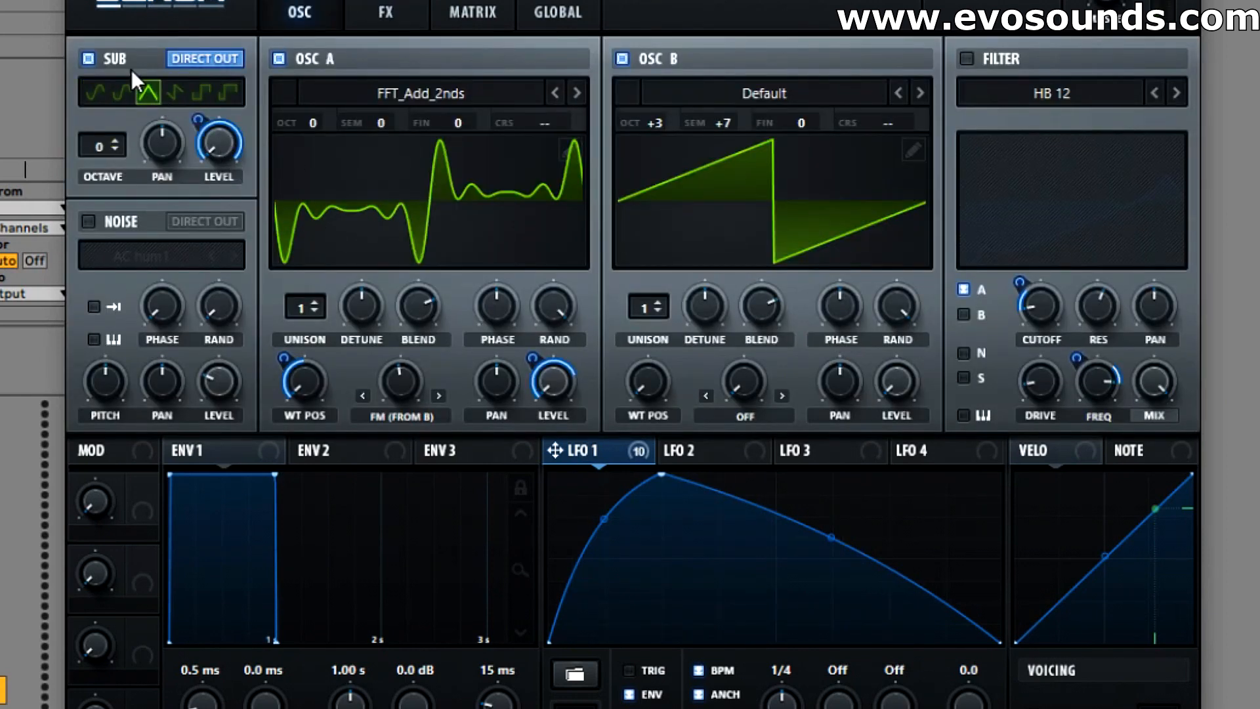
# Compare the sound with the EQ bypassed and enabled, checking the oscillator settings in between.
pyautogui.click(381, 9)
pyautogui.click(103, 324)
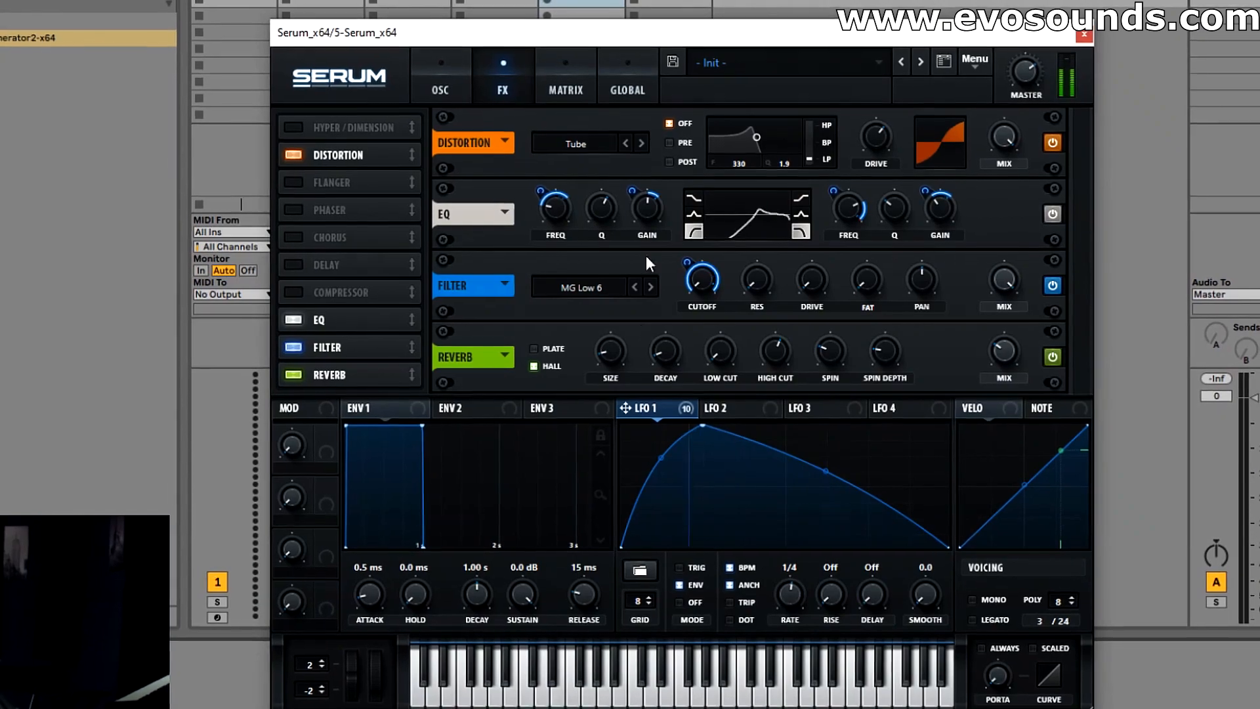
pyautogui.click(430, 67)
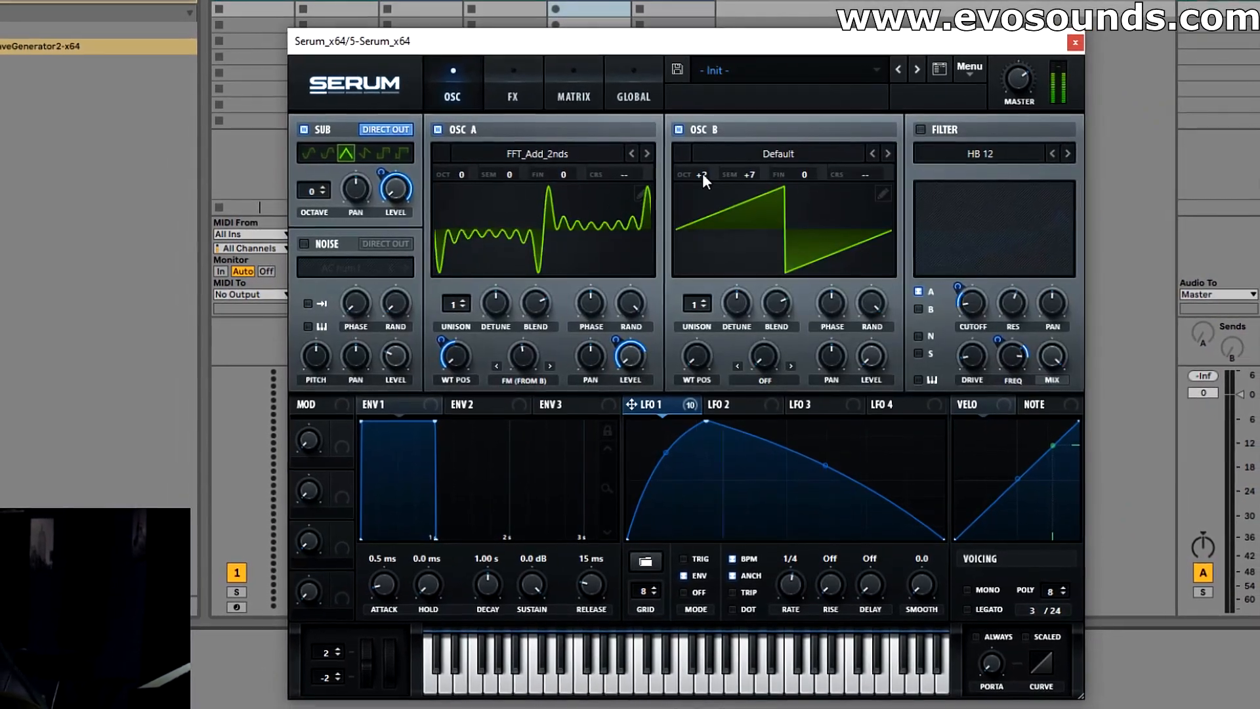
pyautogui.click(511, 92)
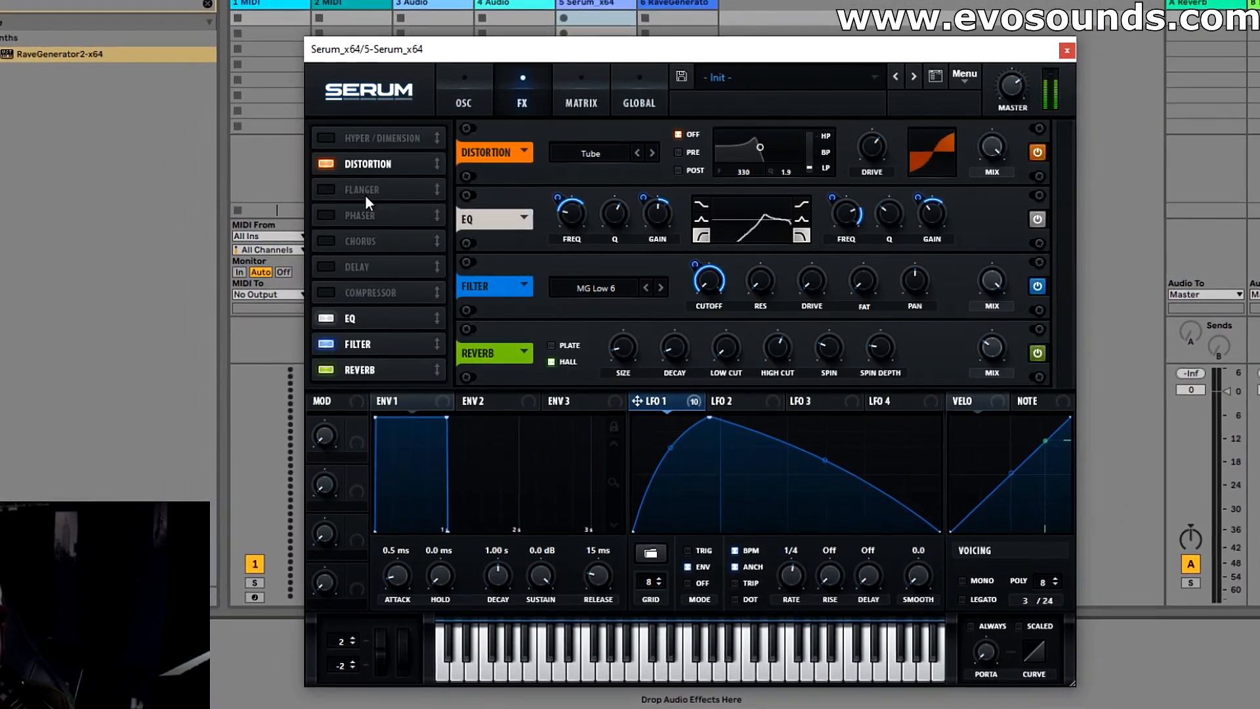
pyautogui.click(322, 318)
pyautogui.click(322, 319)
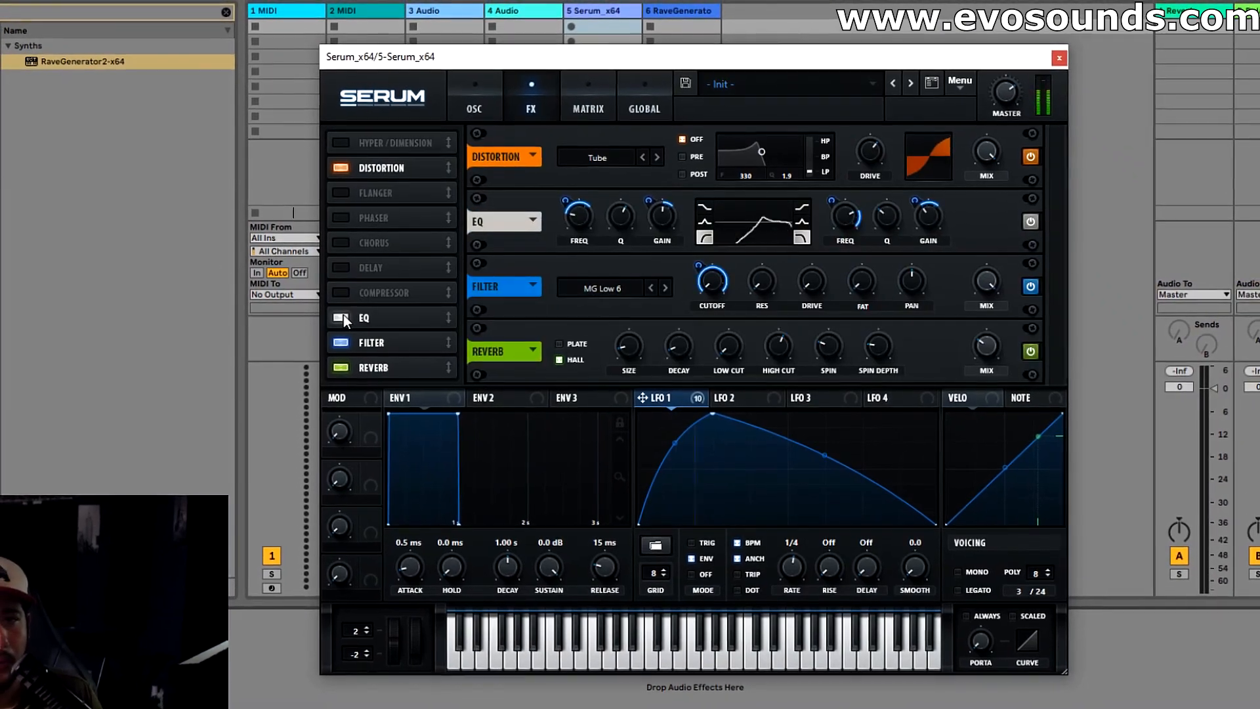
pyautogui.click(338, 318)
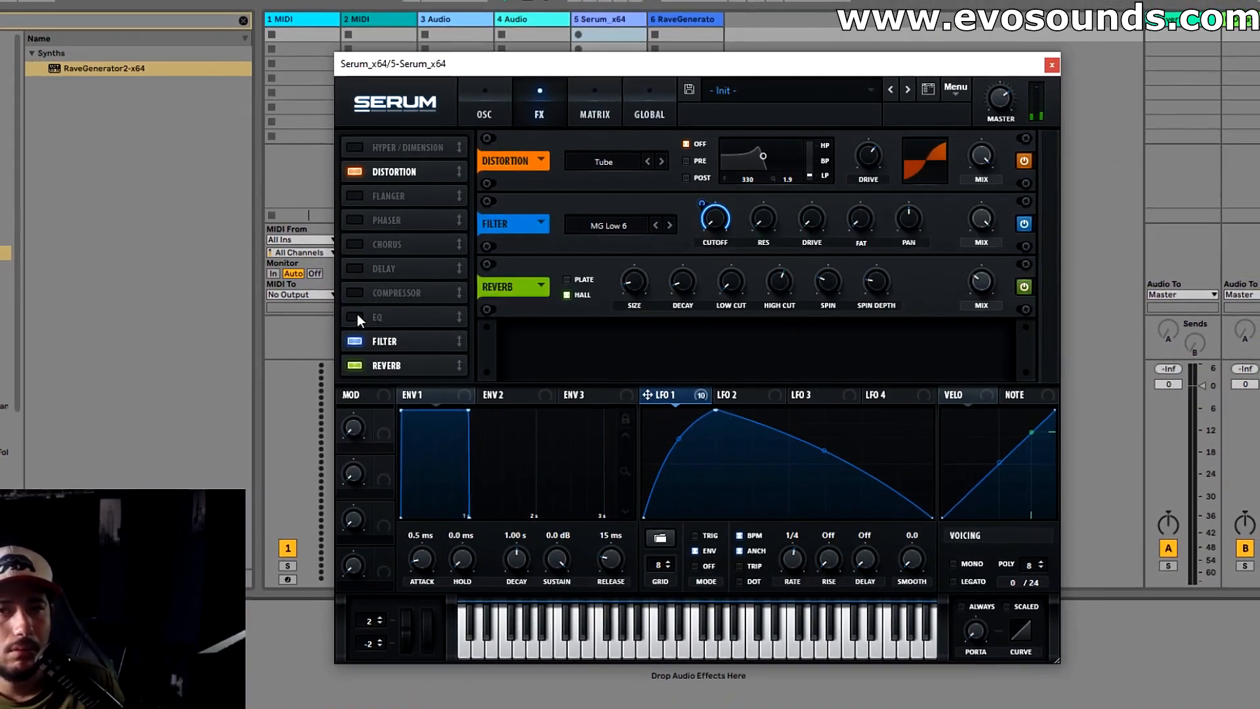
# Re-enable the EQ with both bands set to Peak and compare the sound against the bypassed EQ.
pyautogui.click(353, 317)
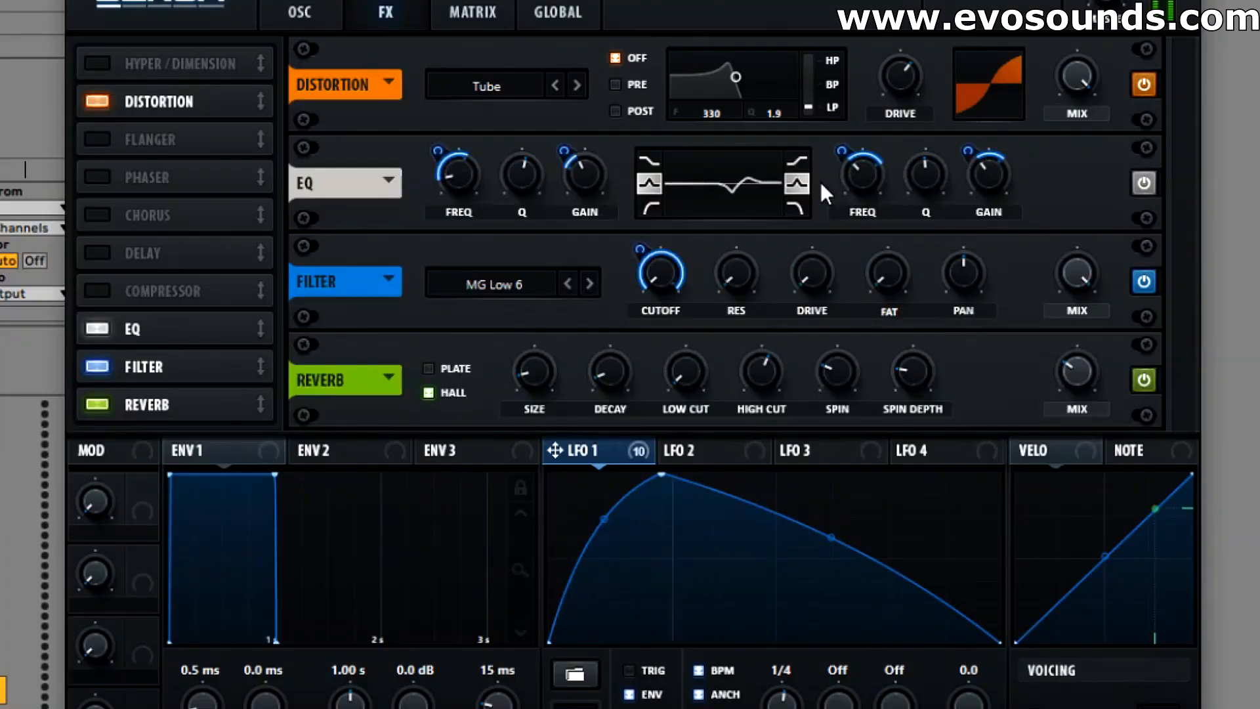
pyautogui.click(111, 329)
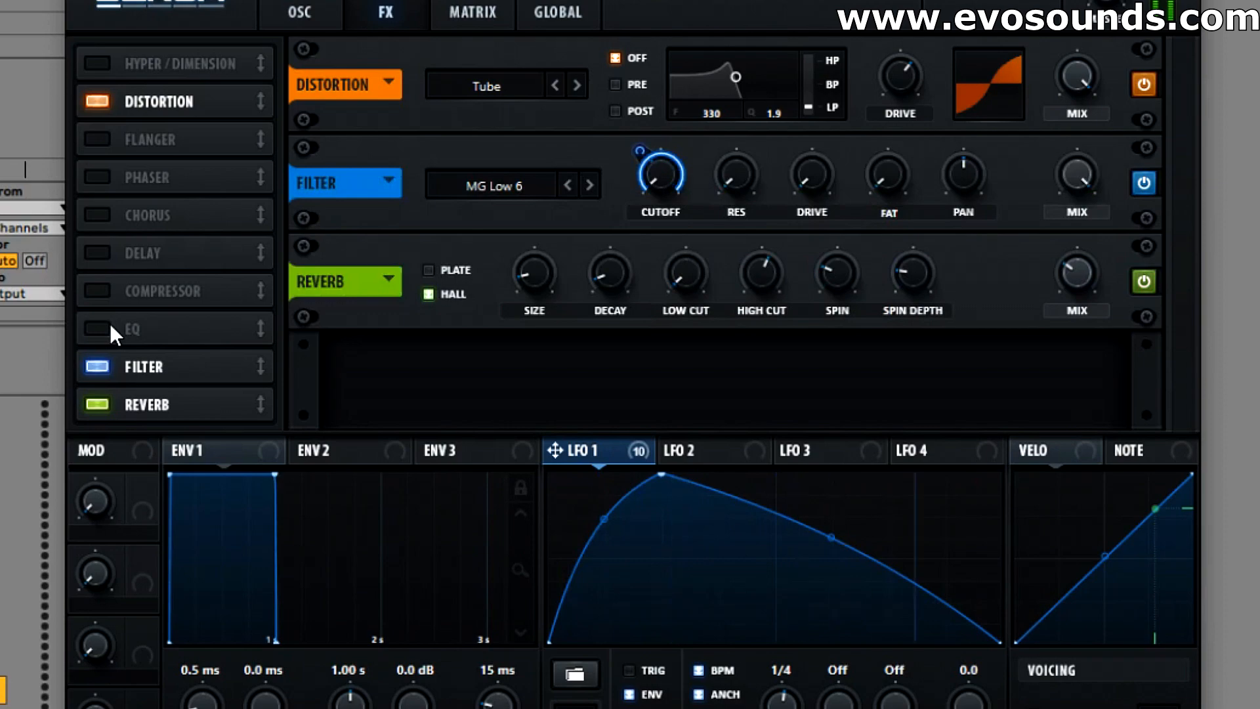
pyautogui.click(109, 325)
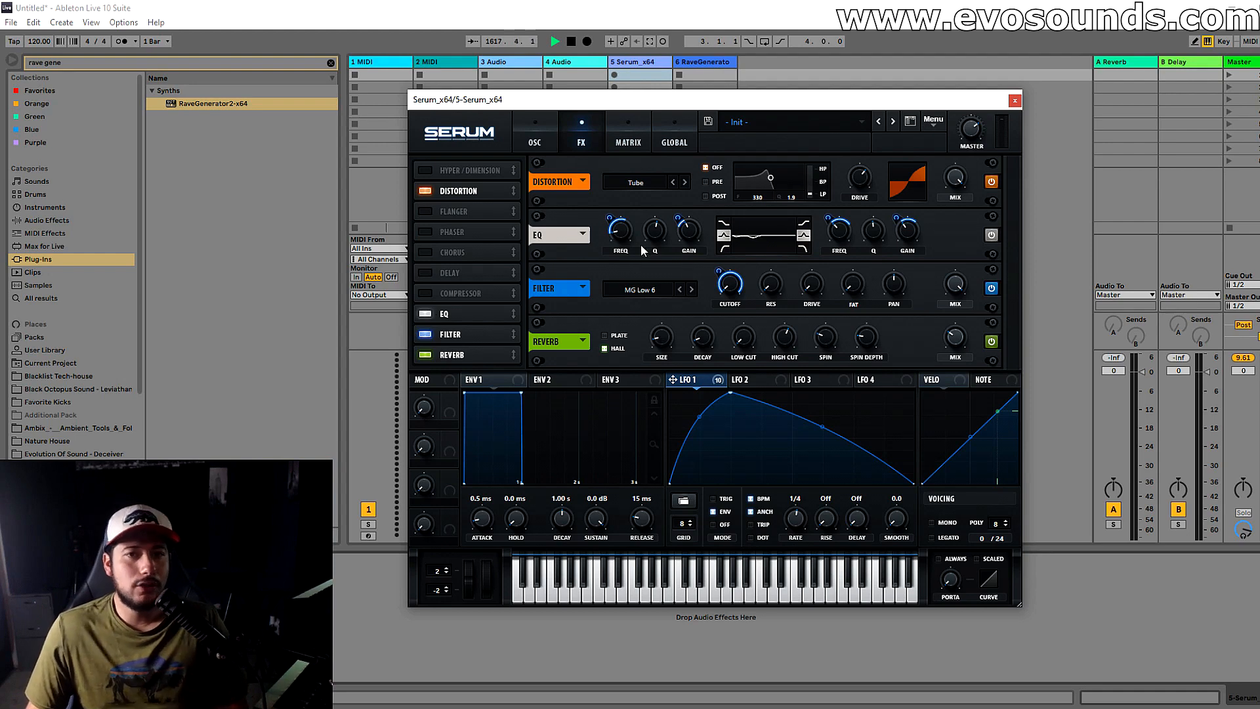
# Turn on the oscillator filter and review the available Multi filter types, keeping HB 12.
pyautogui.click(538, 134)
pyautogui.click(955, 187)
pyautogui.click(909, 168)
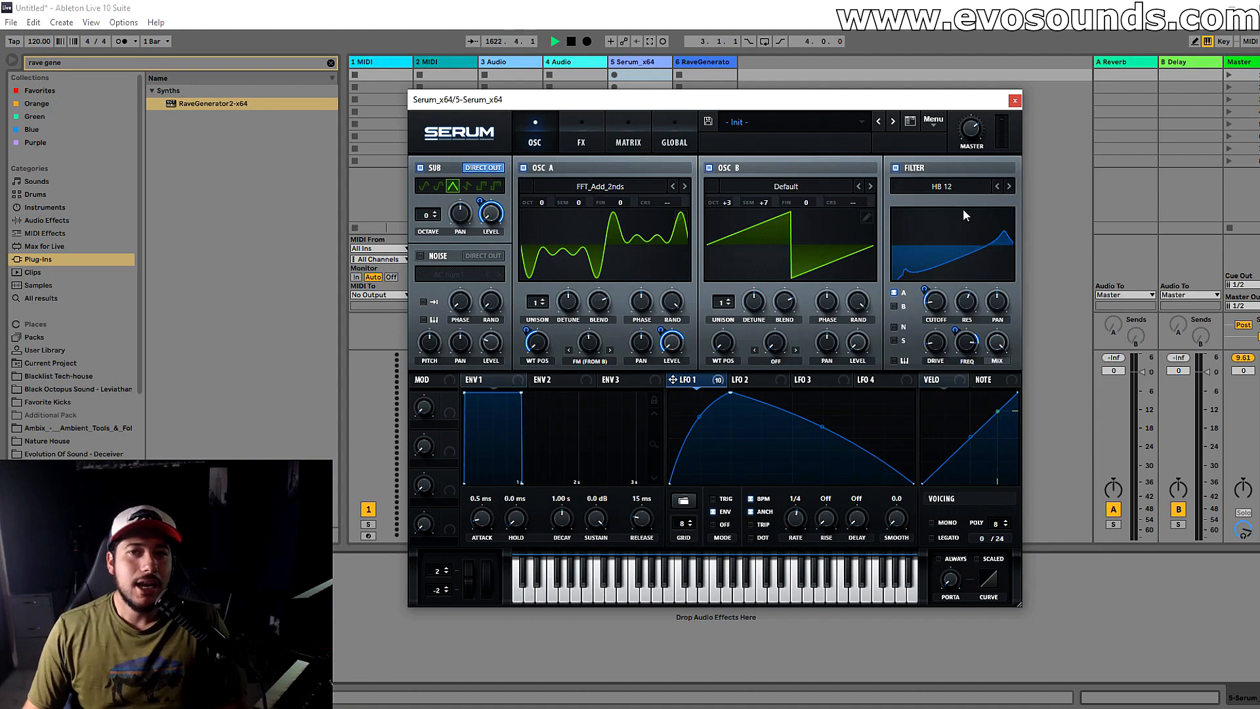
pyautogui.click(946, 188)
pyautogui.moveTo(950, 217)
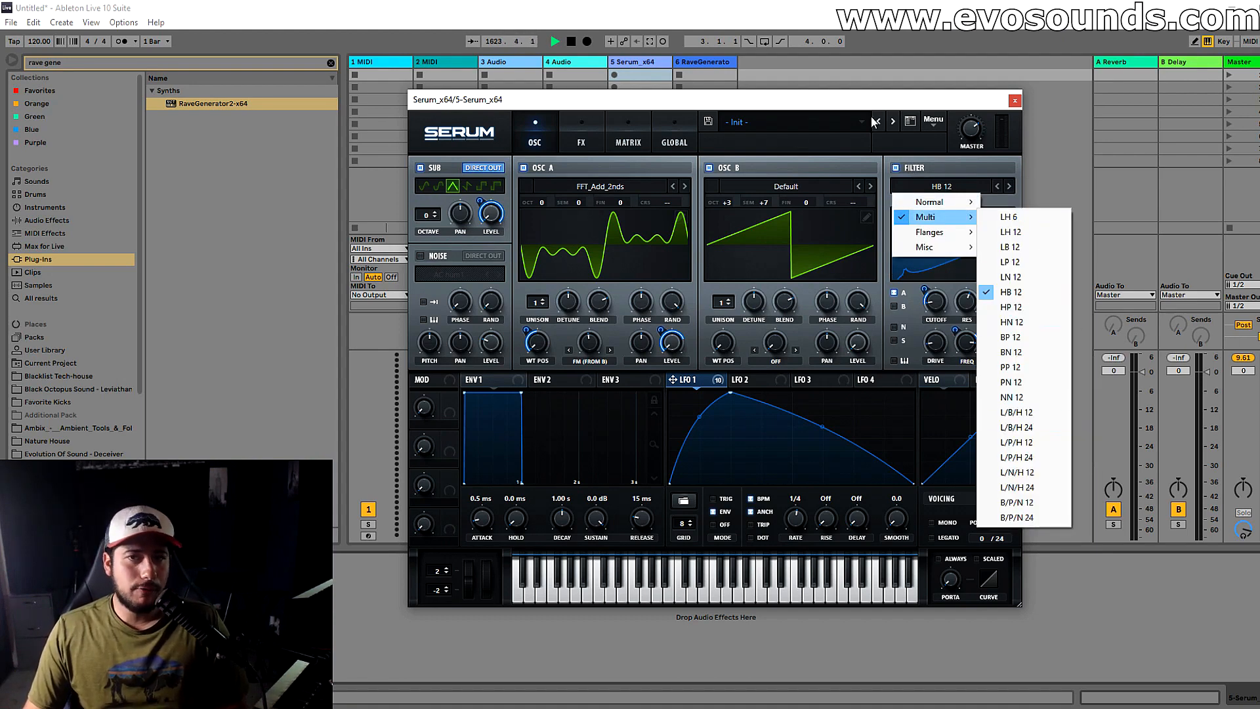
pyautogui.click(754, 101)
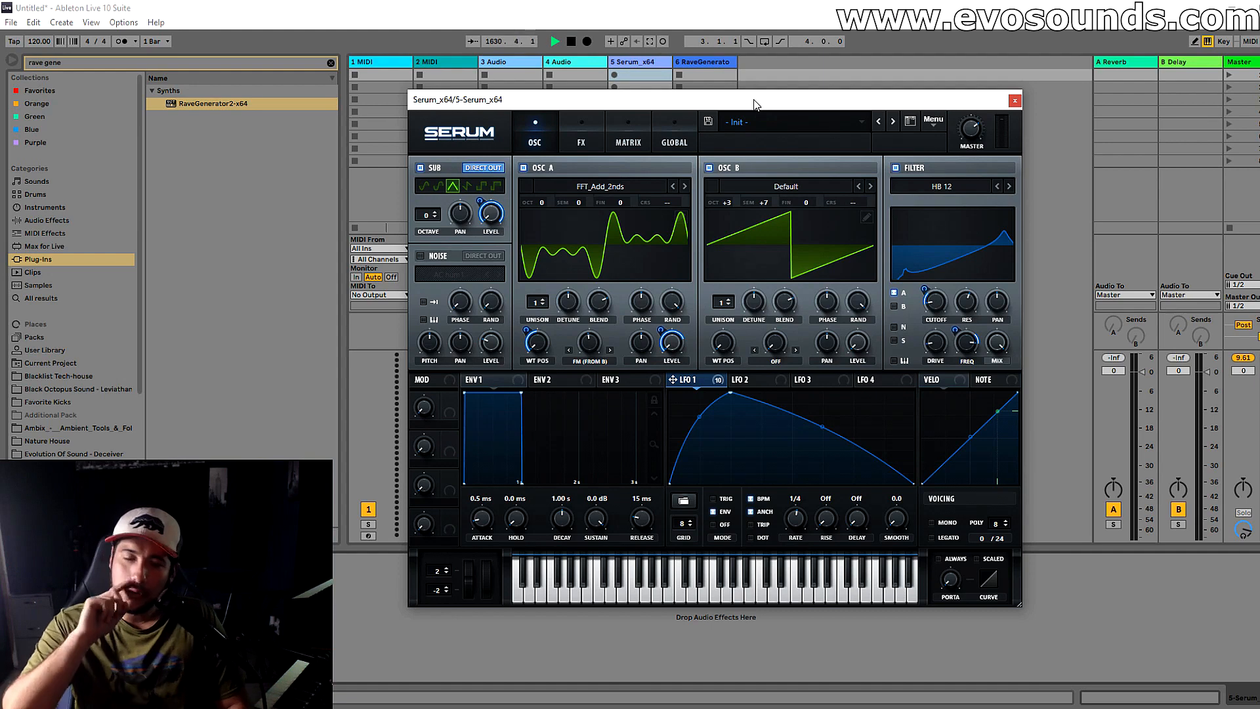
# Browse the presets in the Night Bass Soundset folder without loading one, and return to the effects chain.
pyautogui.click(753, 125)
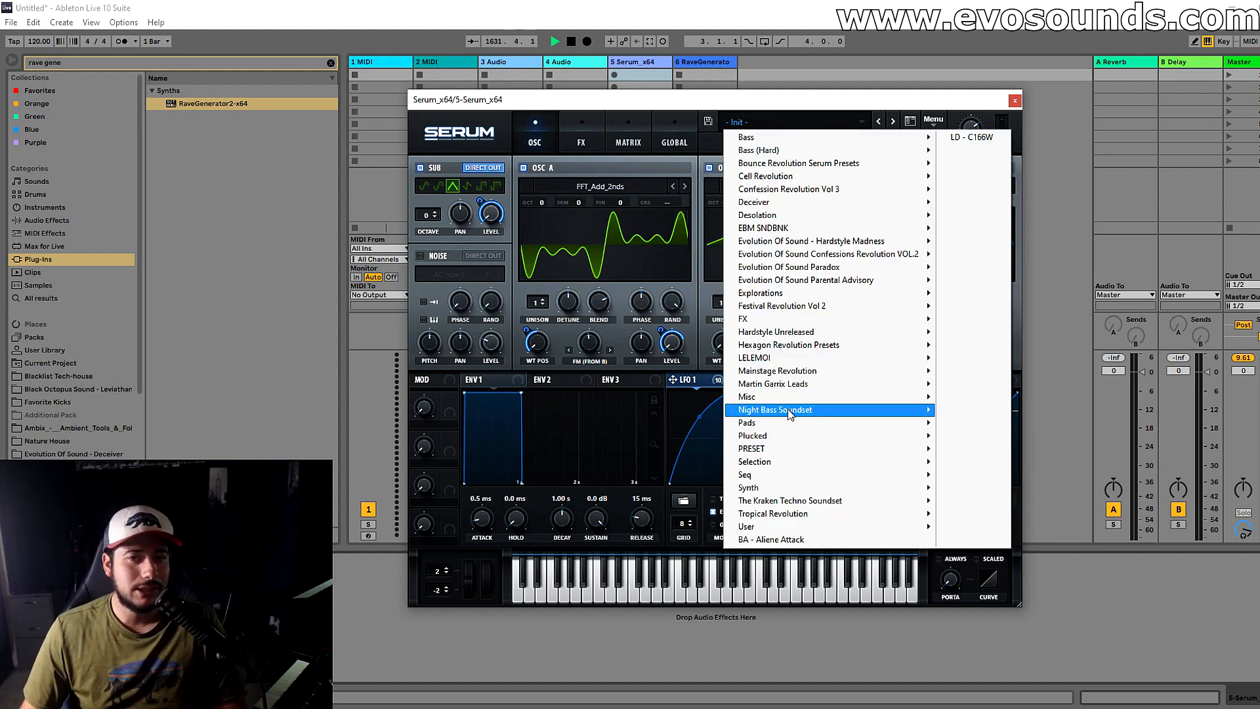
pyautogui.moveTo(790, 412)
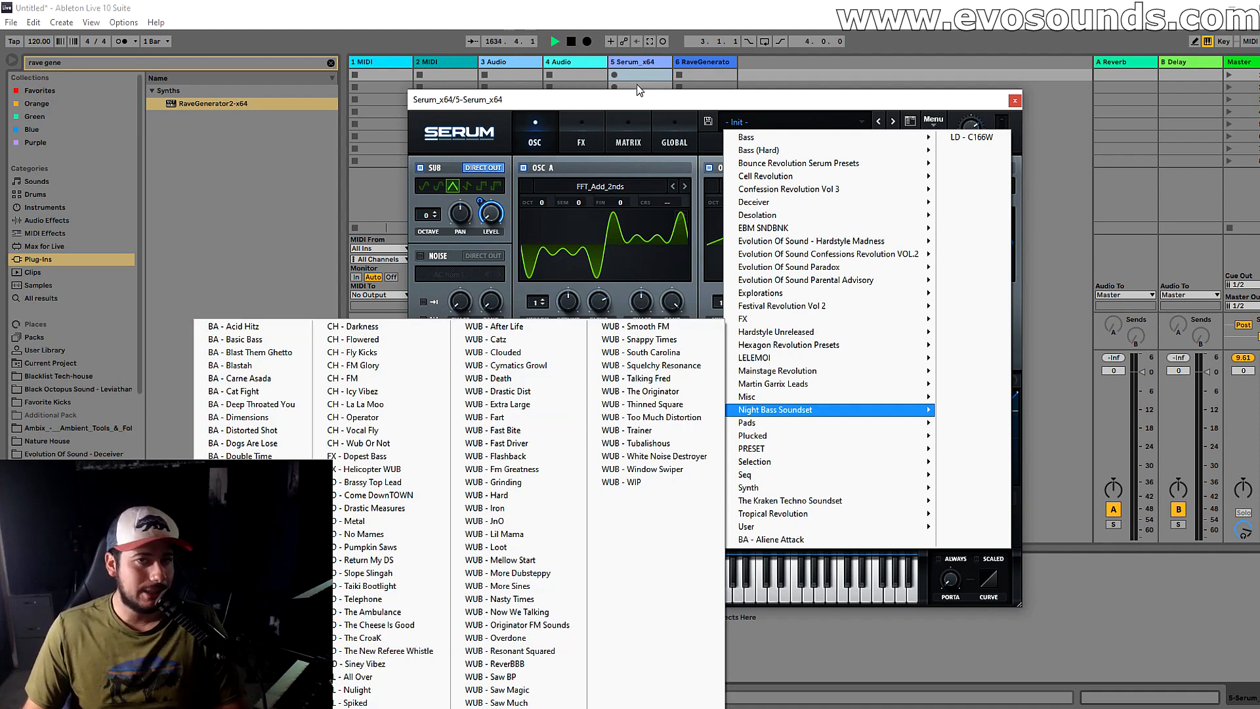
pyautogui.click(608, 112)
pyautogui.click(584, 130)
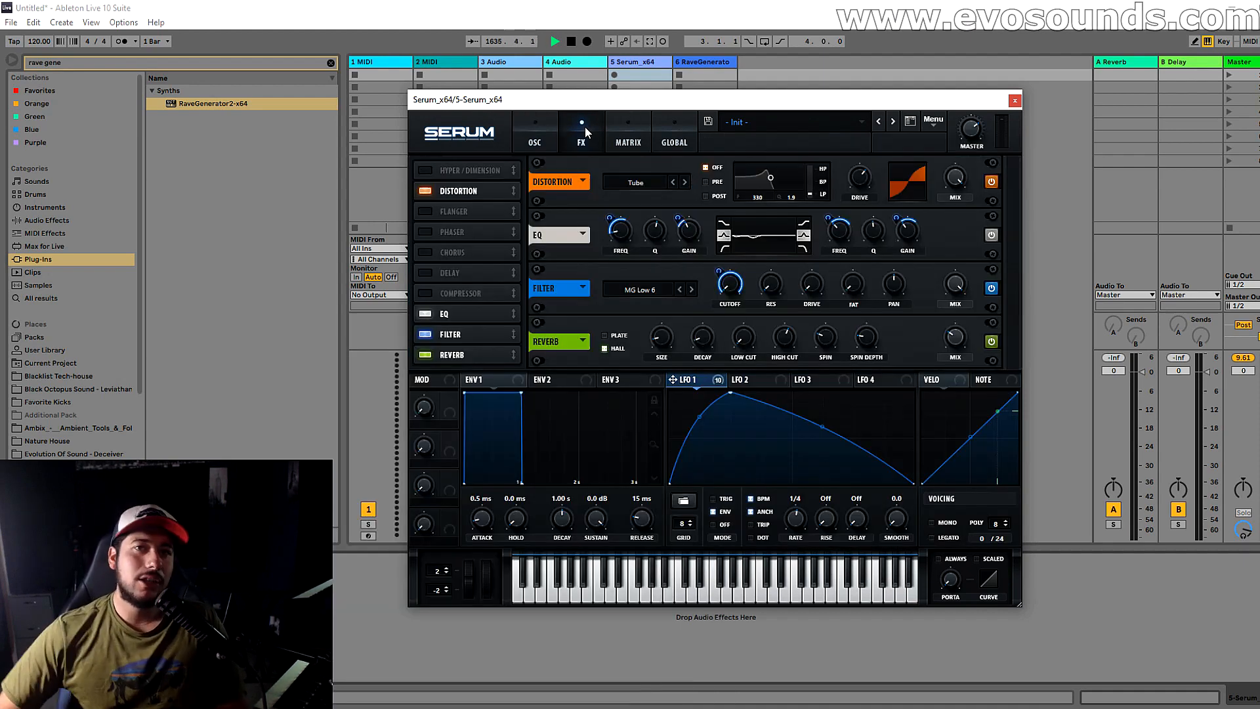